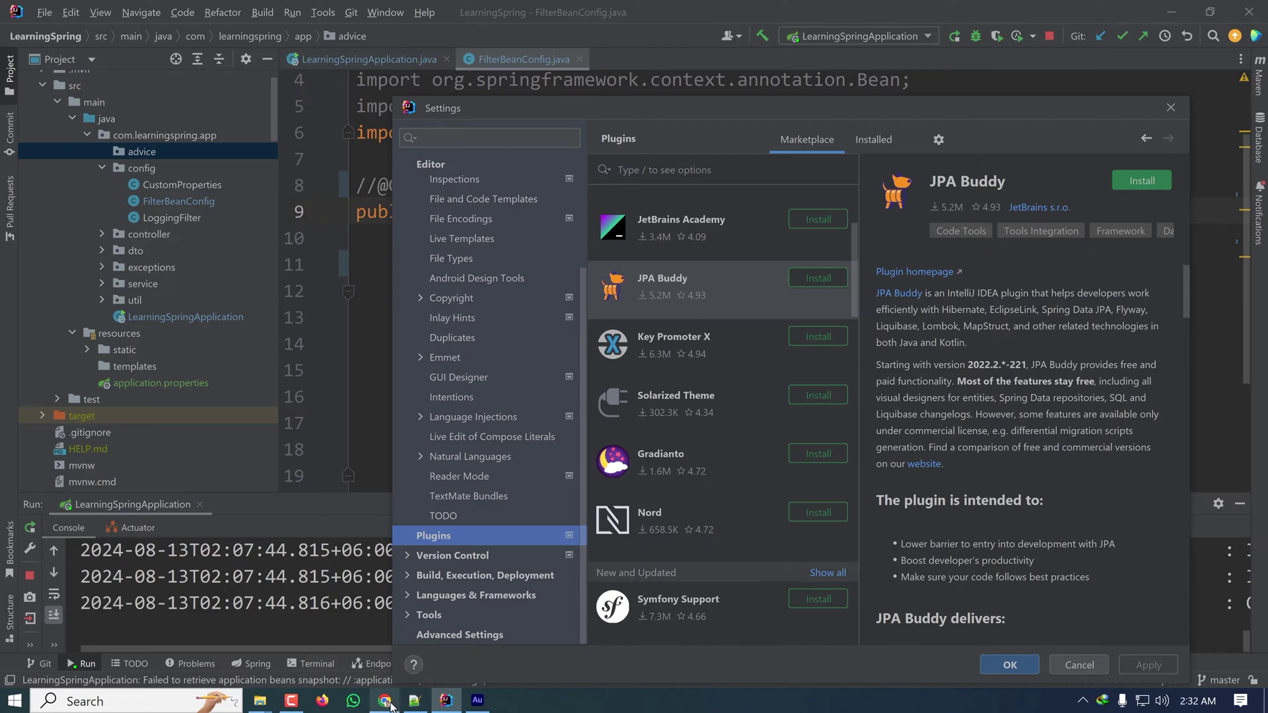
Bring up the spring.io/tools page with the Spring Tools 4 for Eclipse downloads.
{"action": "left_click", "coordinate": [381, 634]}
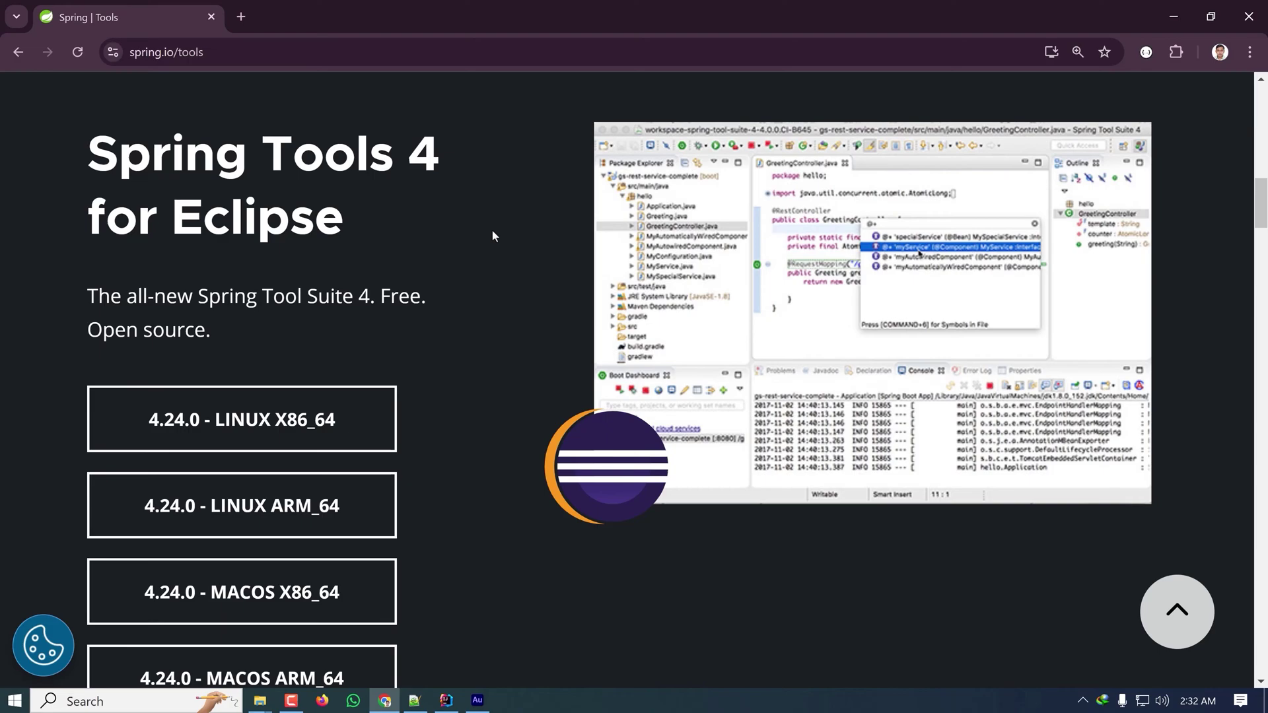
{"action": "key", "text": "ctrl+l"}
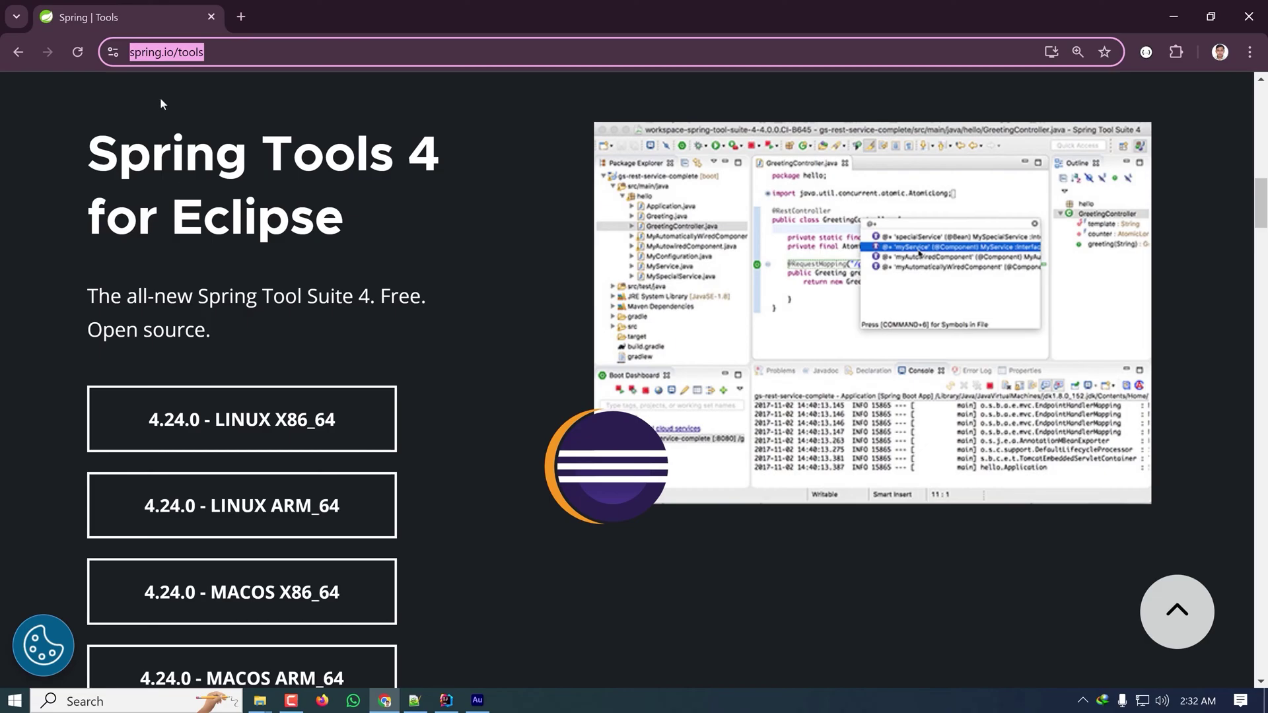
{"action": "scroll", "coordinate": [301, 258], "scroll_direction": "up", "scroll_amount": 10}
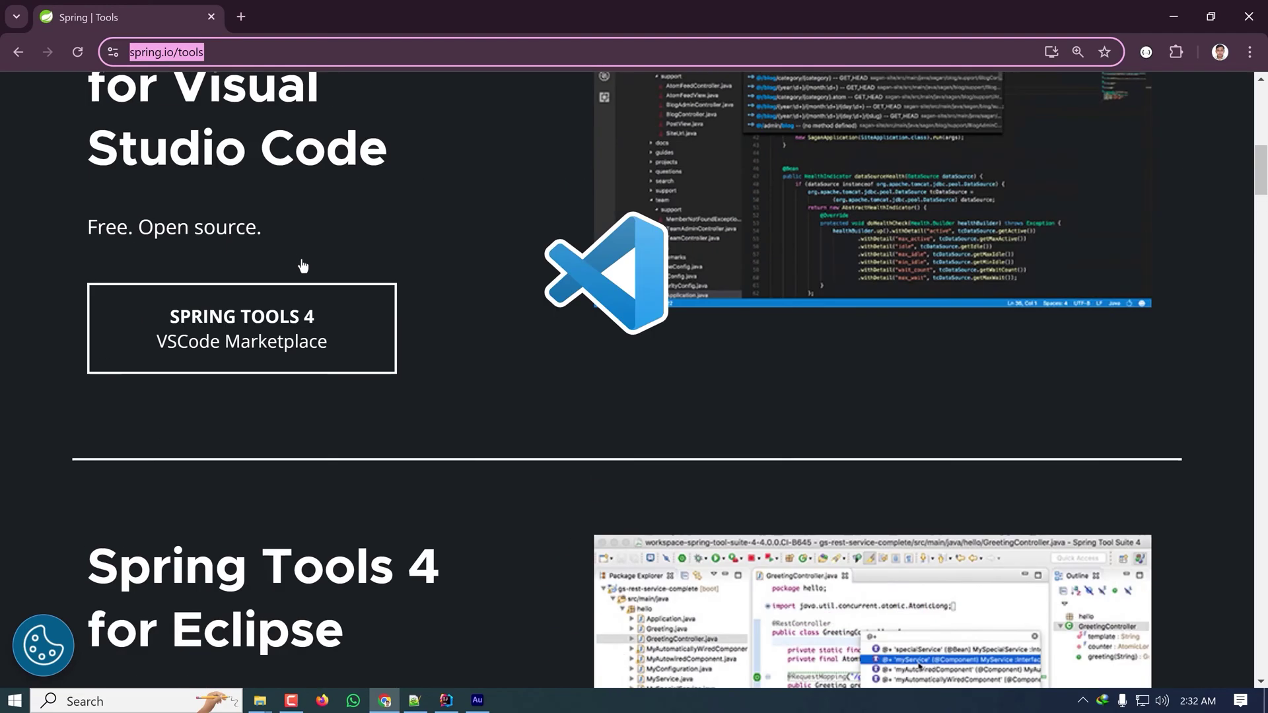
{"action": "scroll", "coordinate": [301, 270], "scroll_direction": "down", "scroll_amount": 3}
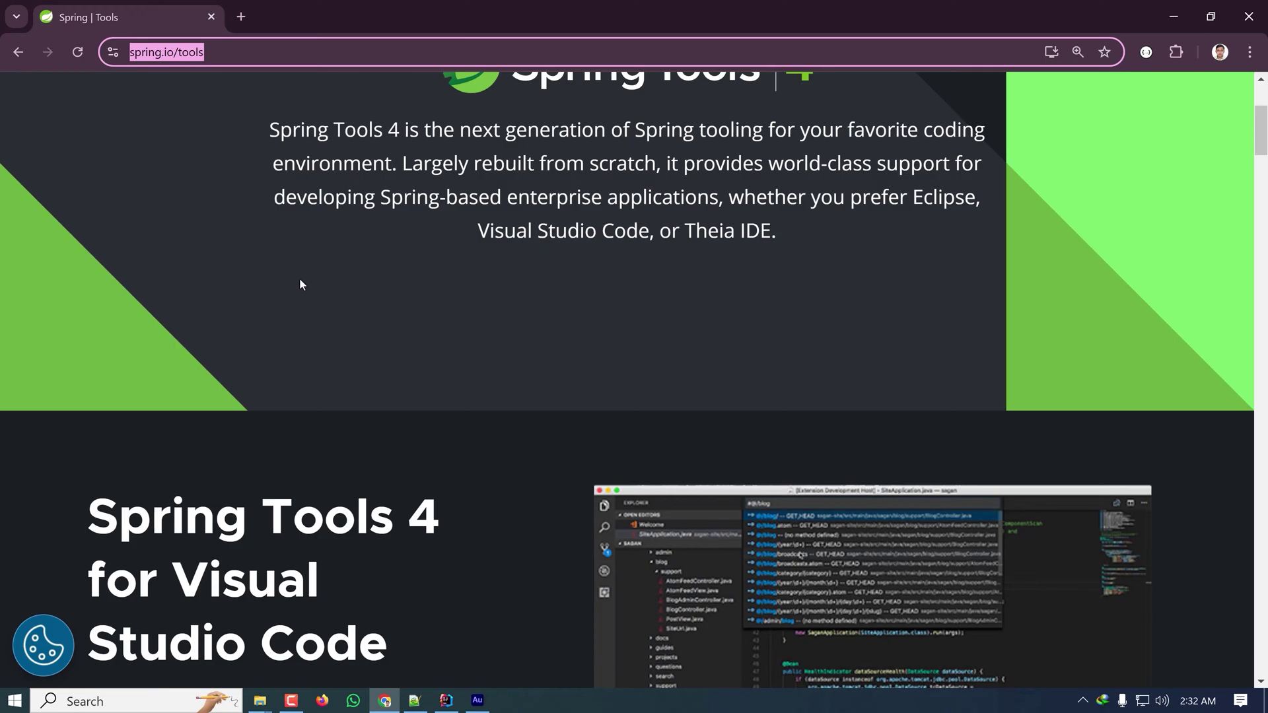
{"action": "scroll", "coordinate": [300, 279], "scroll_direction": "down", "scroll_amount": 4}
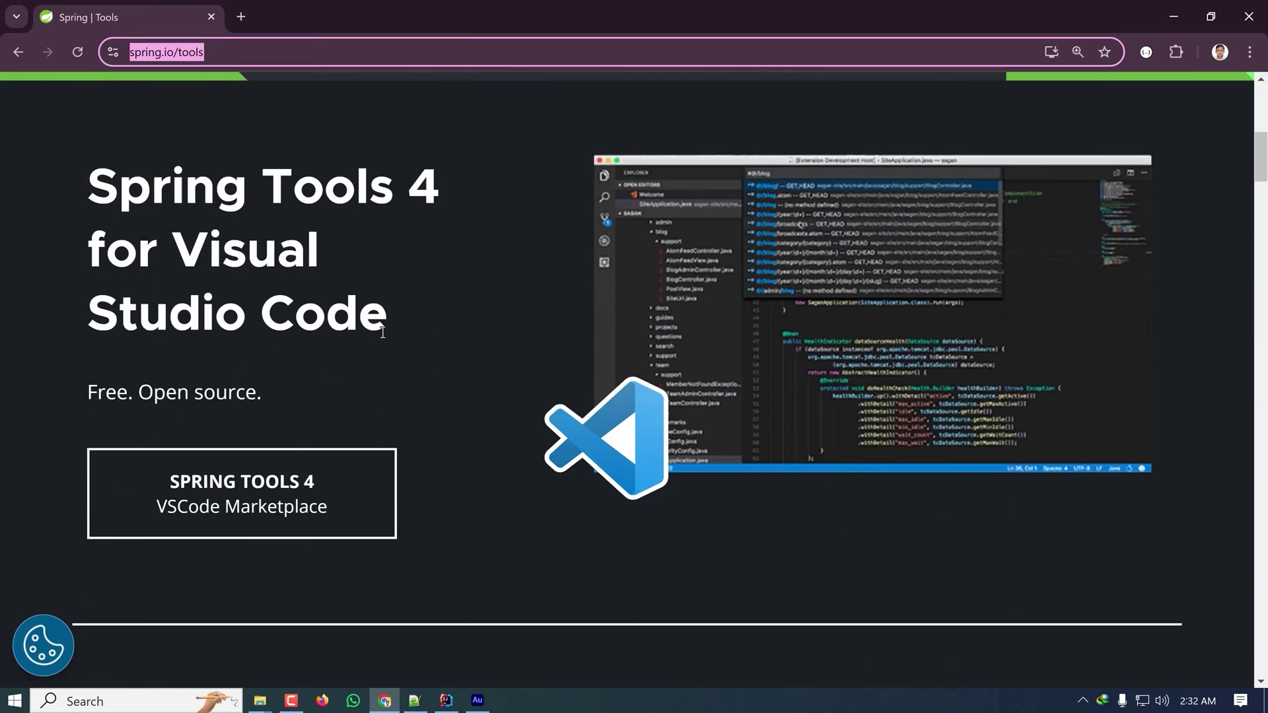
{"action": "scroll", "coordinate": [413, 303], "scroll_direction": "down", "scroll_amount": 6}
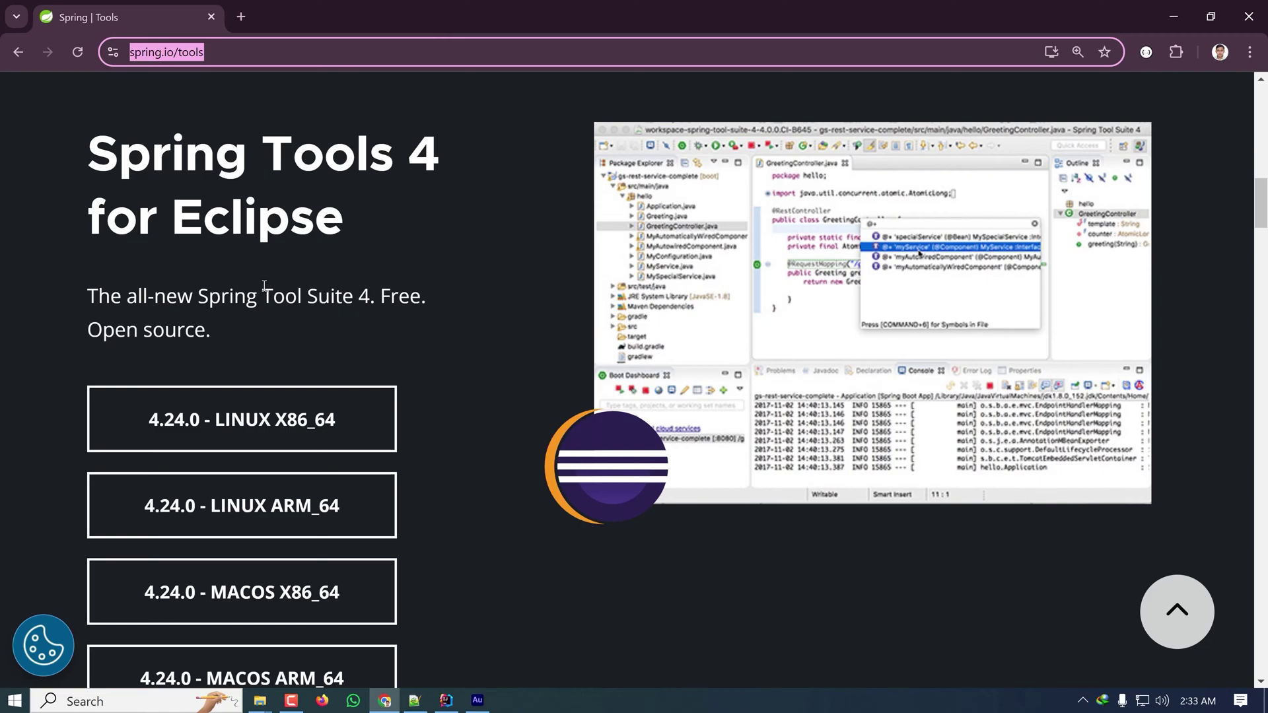
{"action": "scroll", "coordinate": [287, 311], "scroll_direction": "down", "scroll_amount": 3}
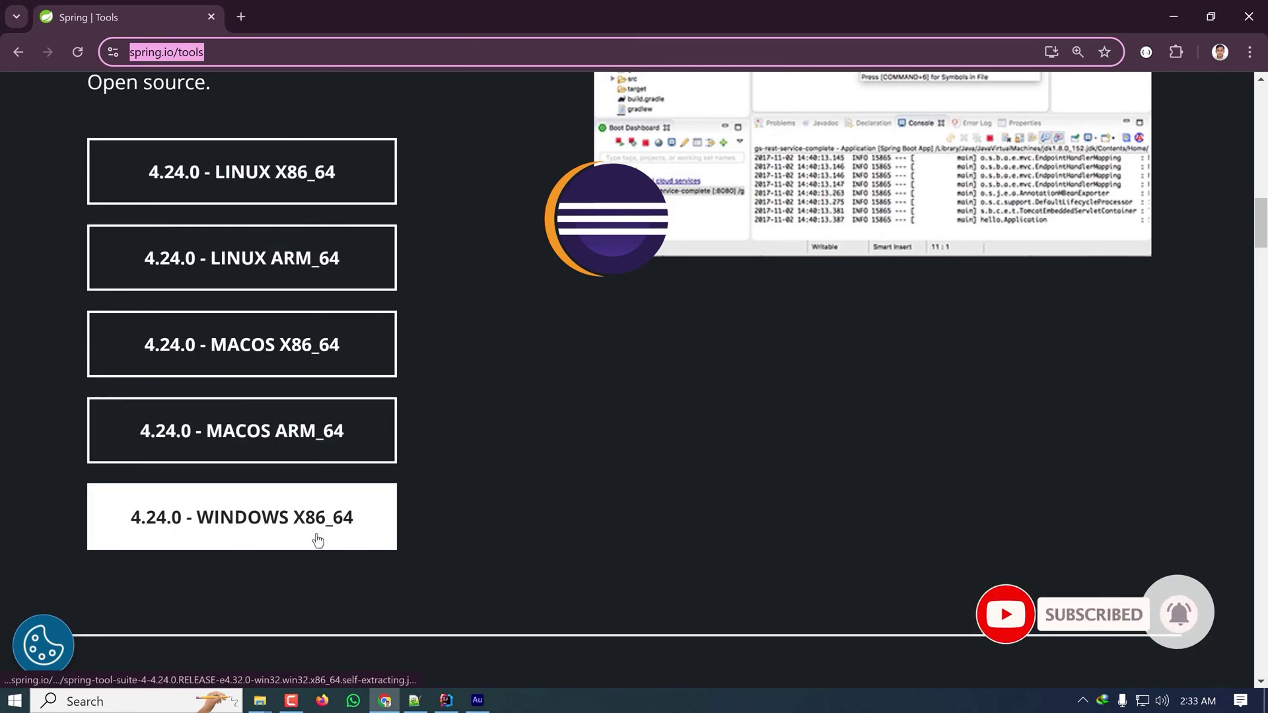
Download the 4.24.0 Windows x86_64 jar and save it into the D: ffmpeg folder.
{"action": "left_click", "coordinate": [230, 516]}
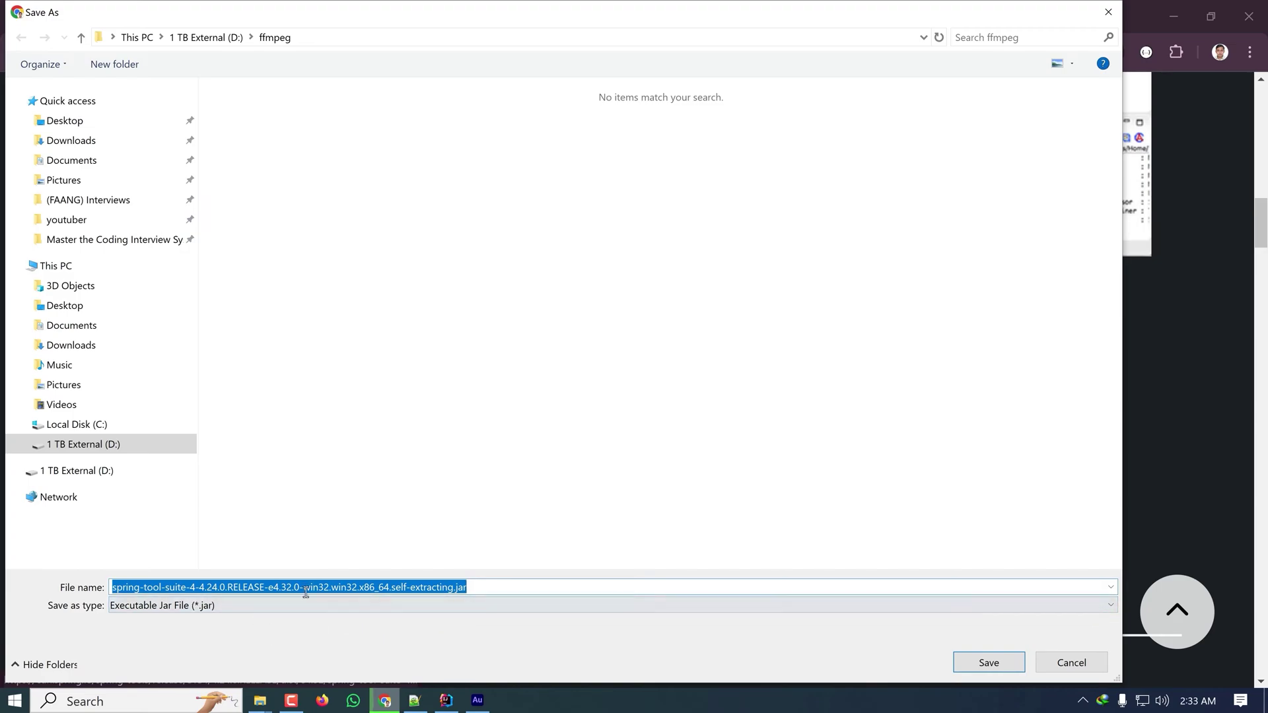
{"action": "left_click", "coordinate": [394, 587]}
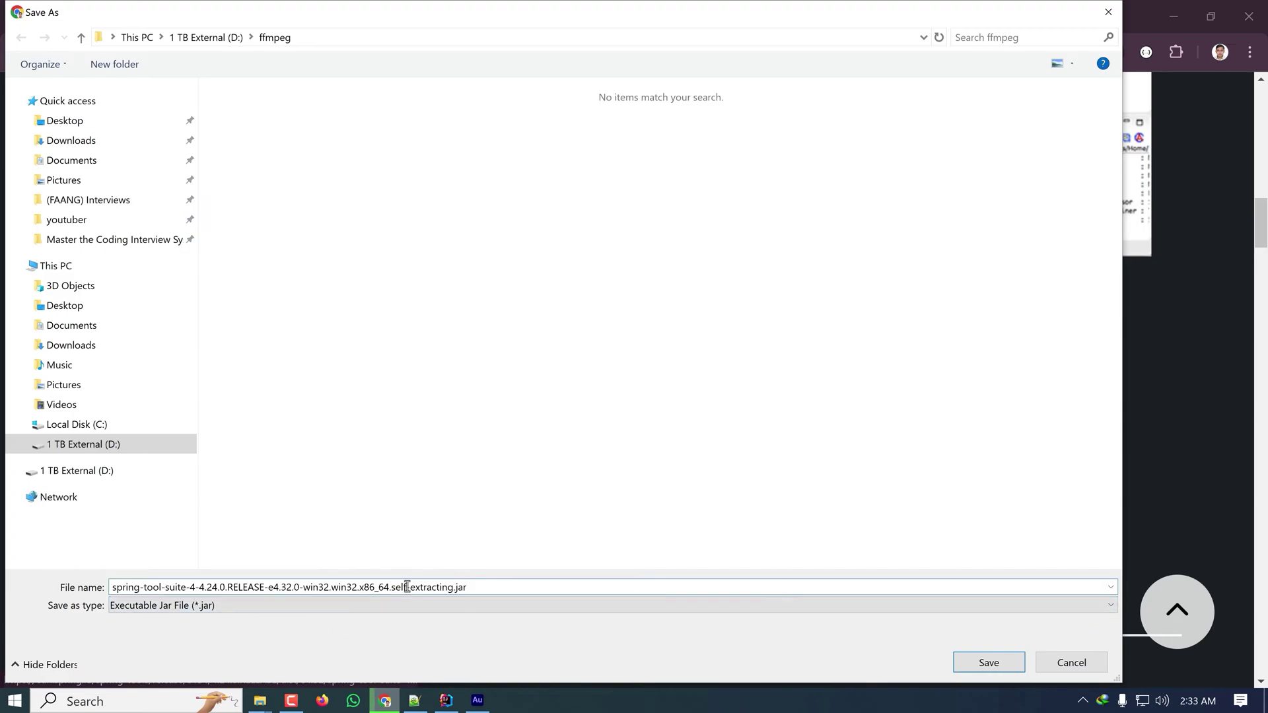
{"action": "left_click", "coordinate": [988, 662]}
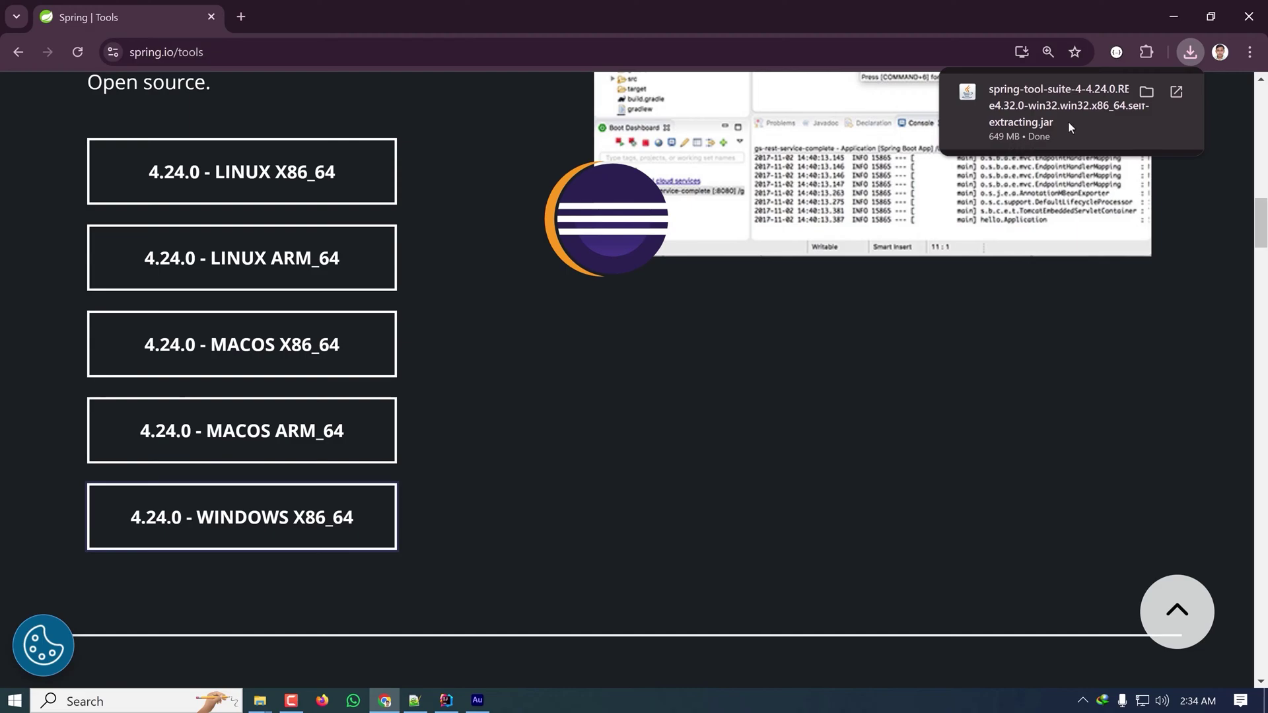
Show the downloaded Spring Tool Suite jar in the ffmpeg folder and run it.
{"action": "left_click", "coordinate": [1148, 92]}
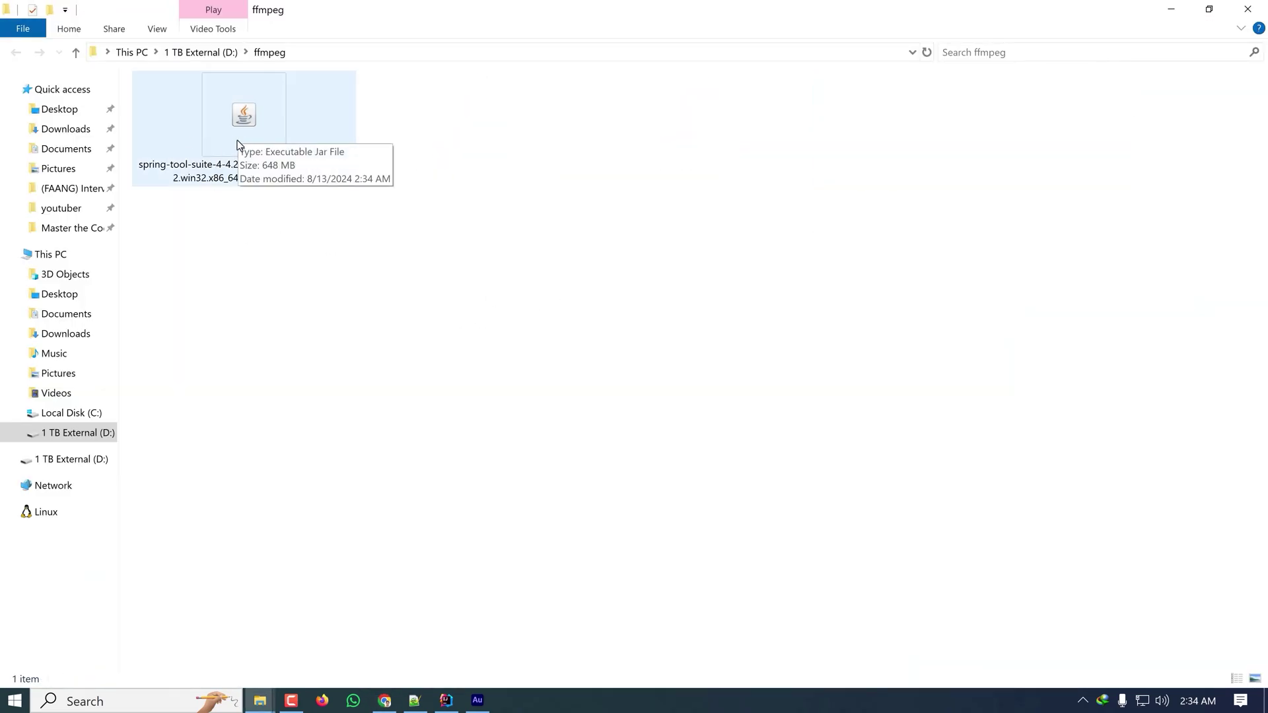
{"action": "left_click", "coordinate": [222, 416]}
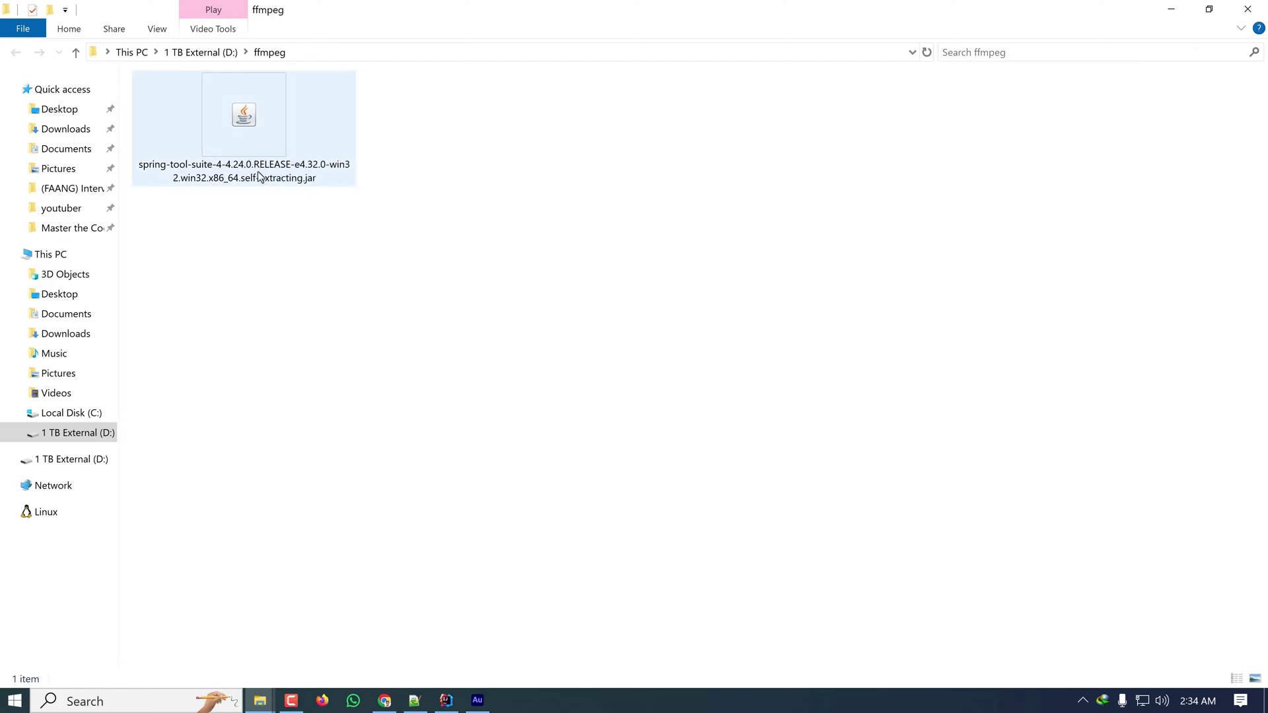
{"action": "right_click", "coordinate": [239, 103]}
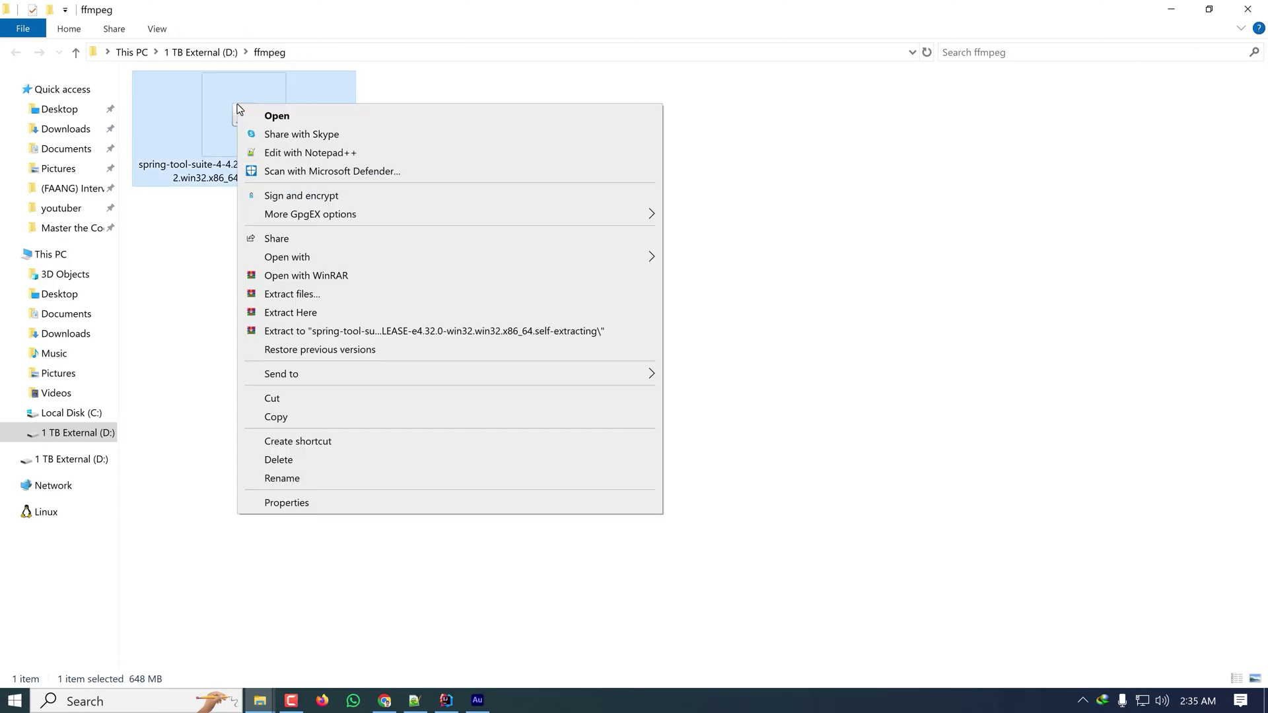
{"action": "left_click", "coordinate": [266, 116]}
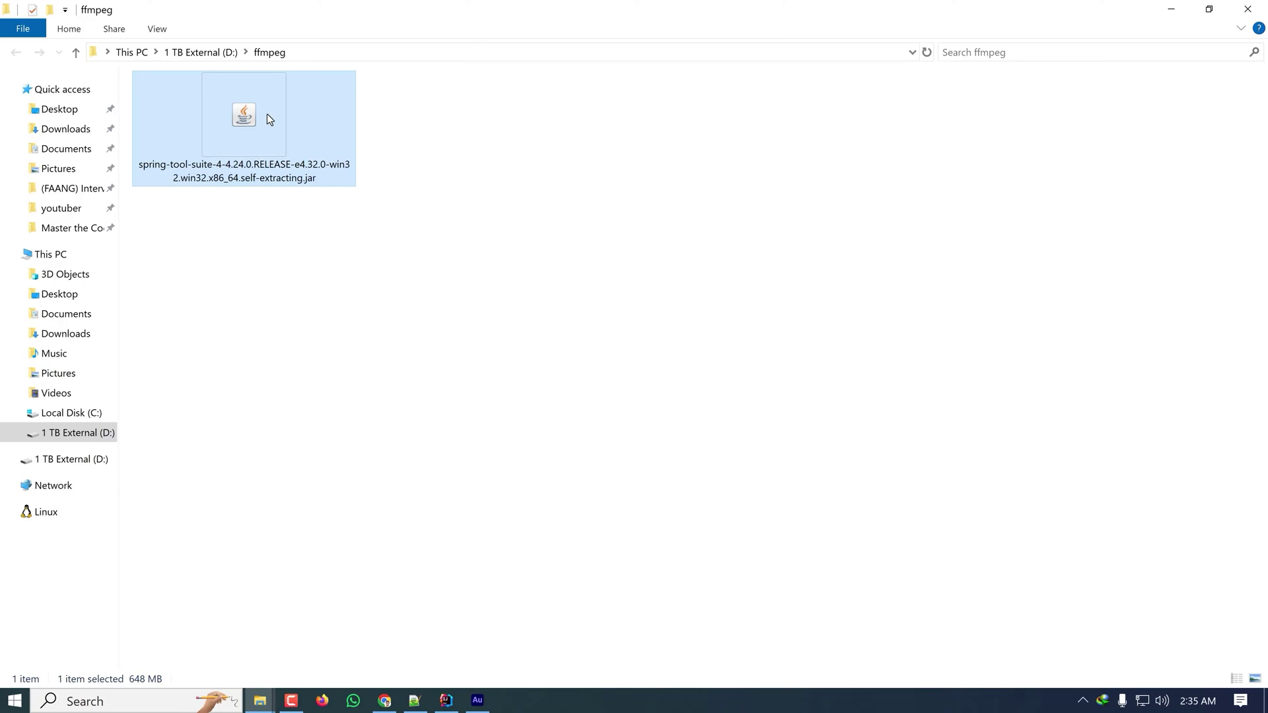
Move and widen the Unpacking Spring Tool Suite progress window while extraction finishes.
{"action": "left_click_drag", "start_coordinate": [45, 15], "coordinate": [302, 309]}
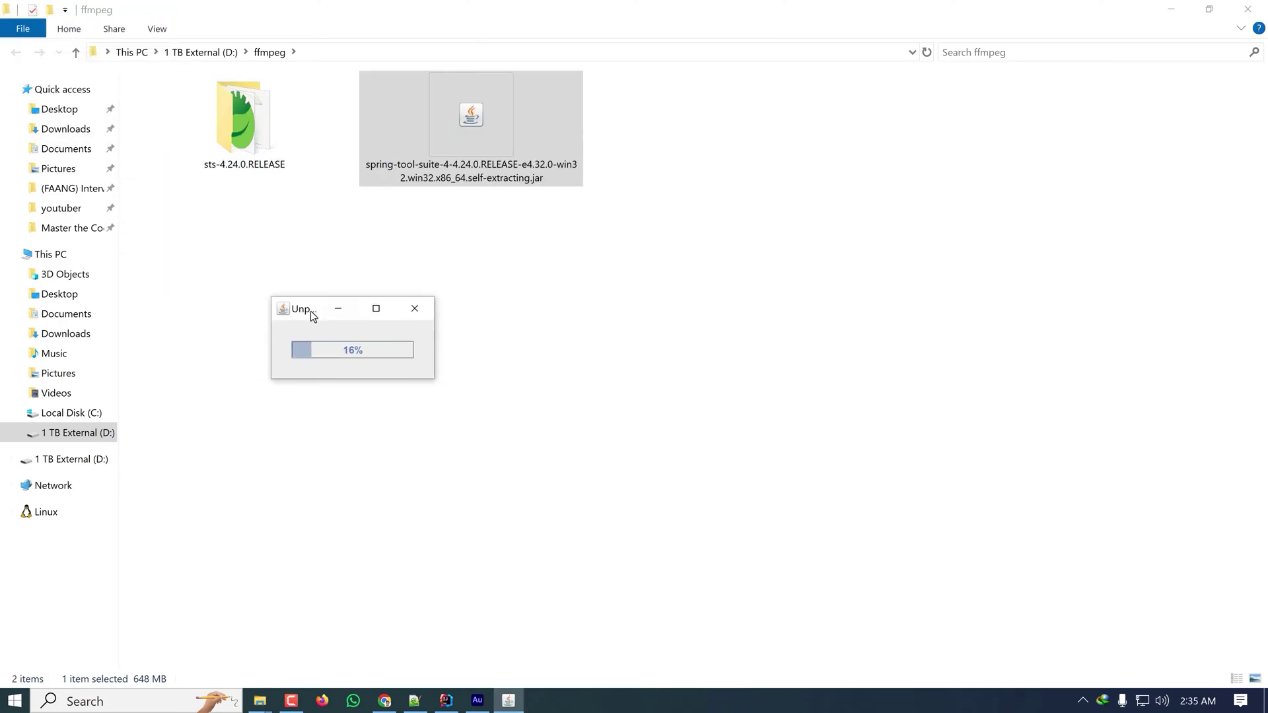
{"action": "left_click_drag", "start_coordinate": [432, 352], "coordinate": [799, 371]}
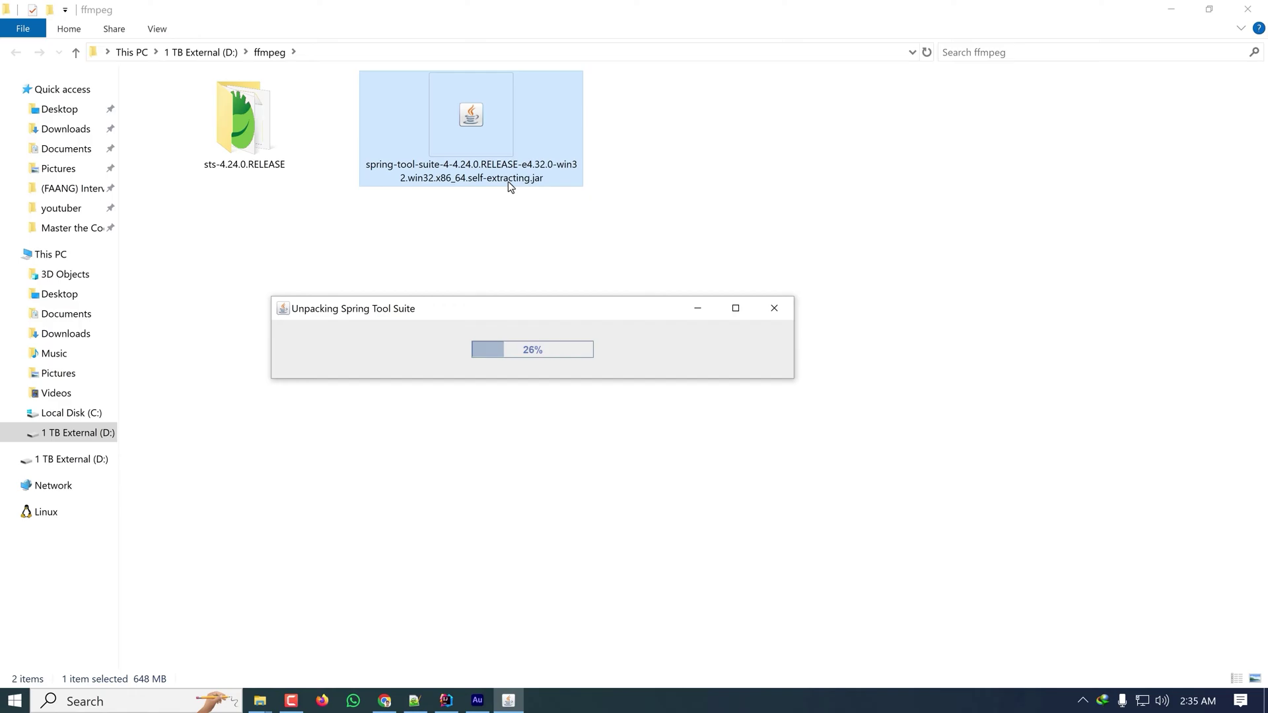
{"action": "left_click", "coordinate": [539, 363]}
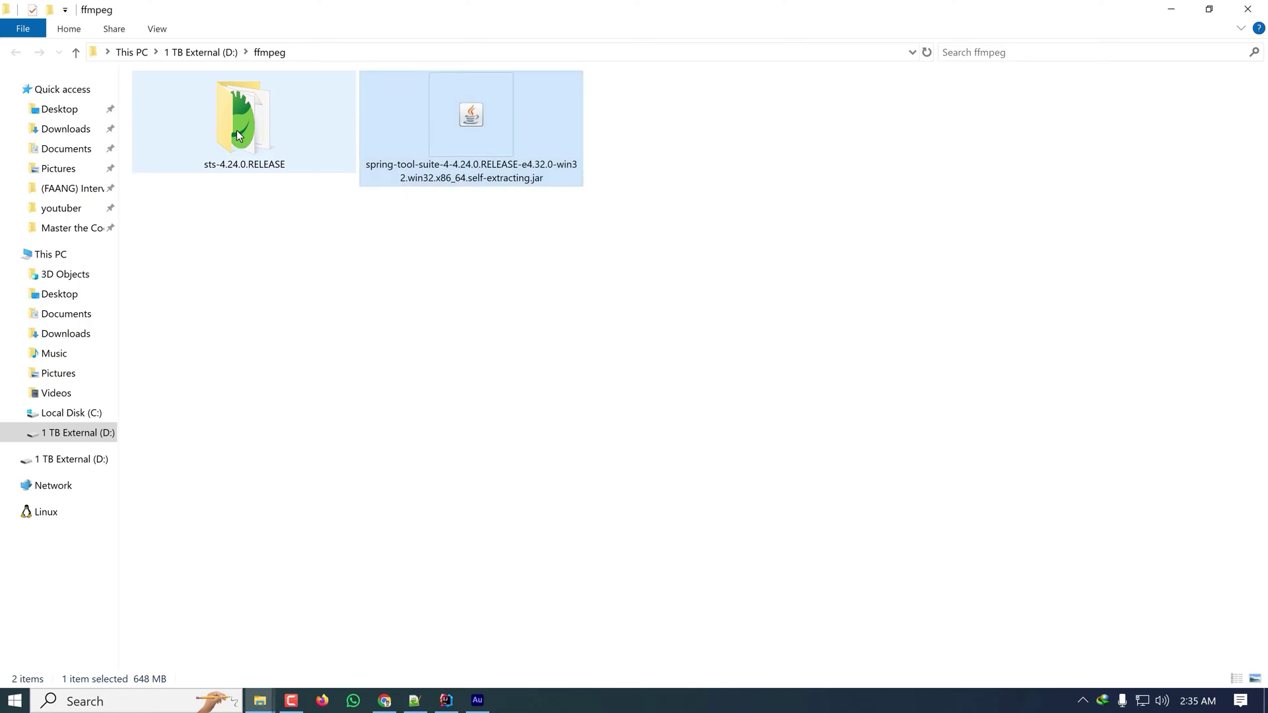
Reopen sts-4.24.0.RELEASE from the ffmpeg folder and launch SpringToolSuite4.exe.
{"action": "double_click", "coordinate": [256, 117]}
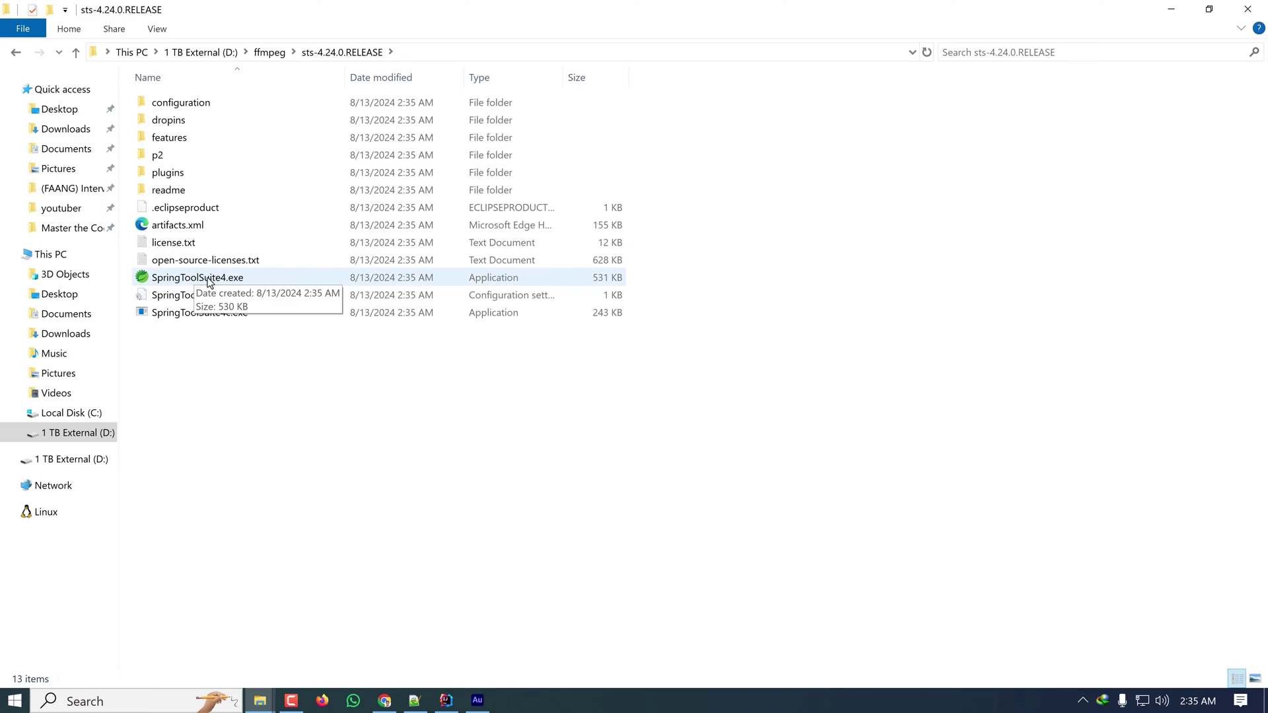
{"action": "left_click", "coordinate": [269, 51]}
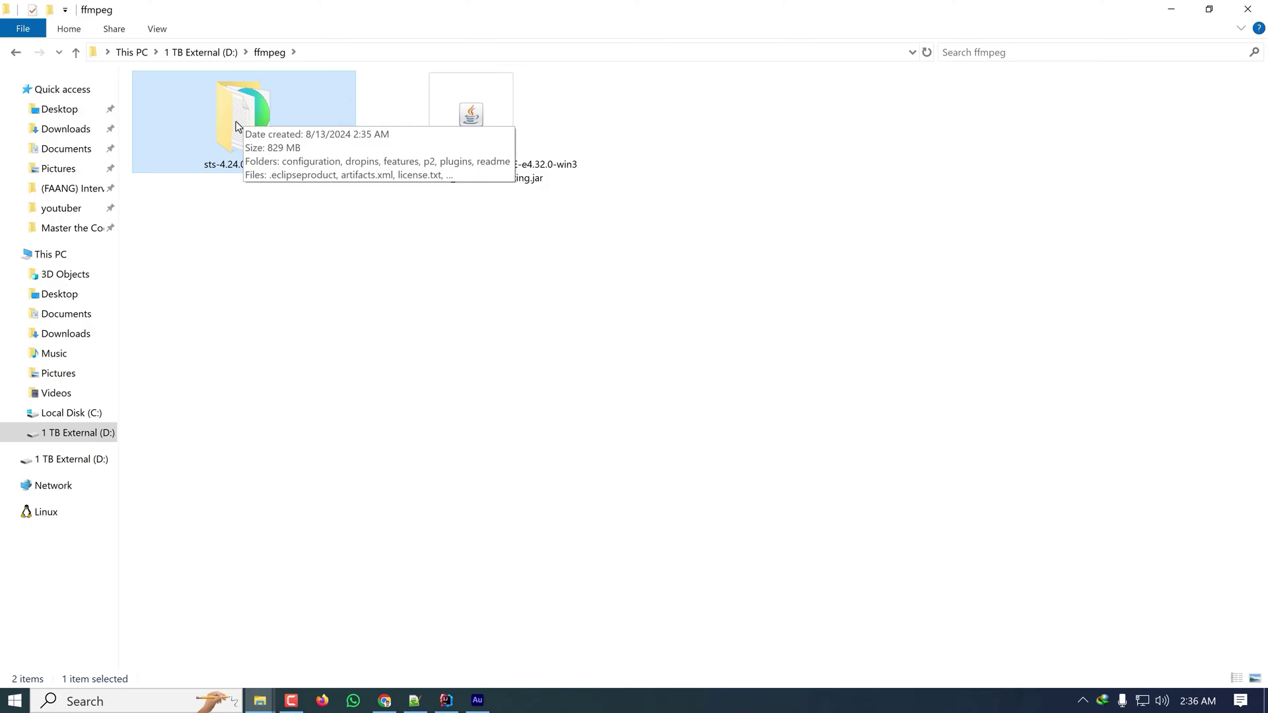
{"action": "double_click", "coordinate": [243, 166]}
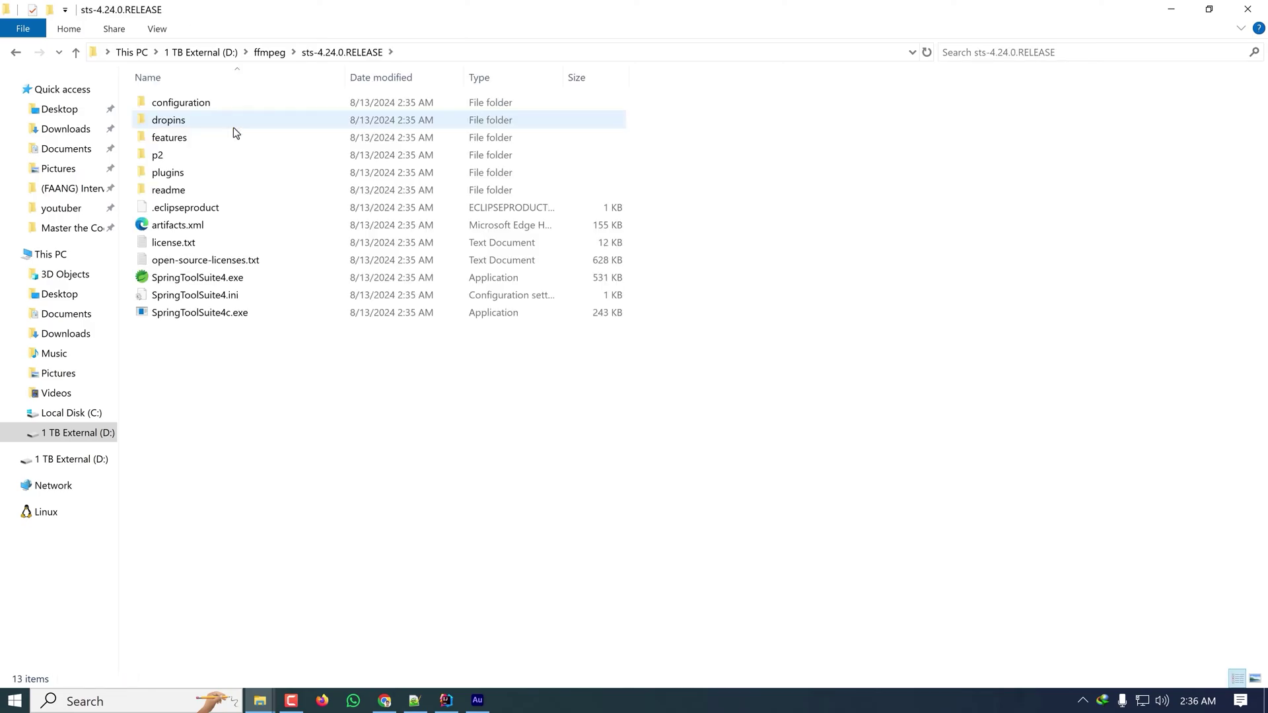
{"action": "double_click", "coordinate": [149, 280]}
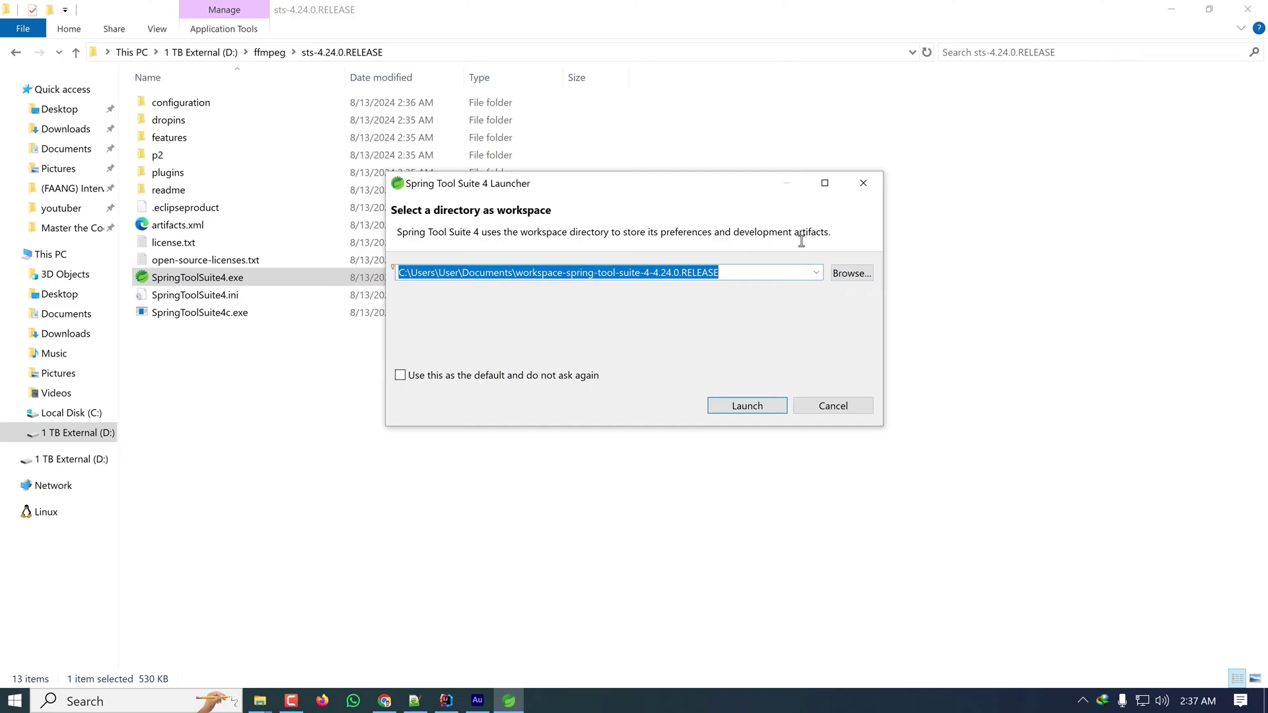
Launch the IDE on the D:\projectFactory\sts workspace.
{"action": "left_click", "coordinate": [759, 407]}
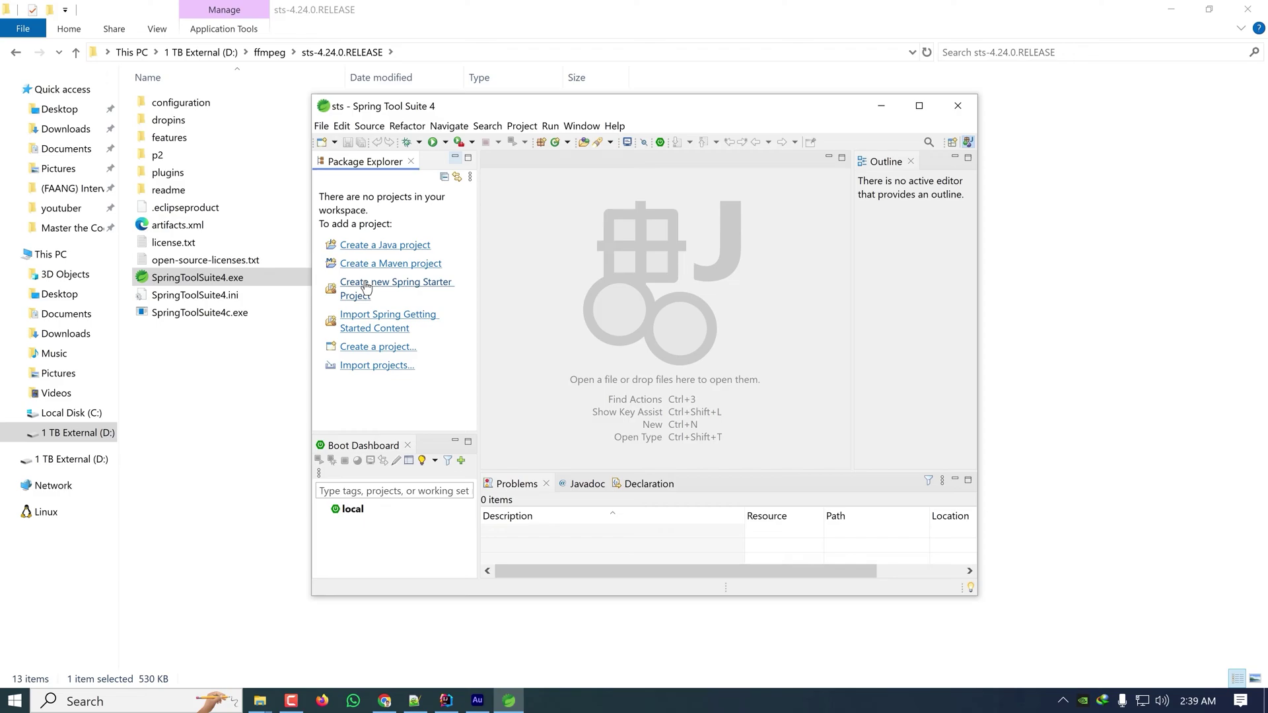
Start a new Spring Starter Project from the File > New menu.
{"action": "left_click", "coordinate": [322, 125]}
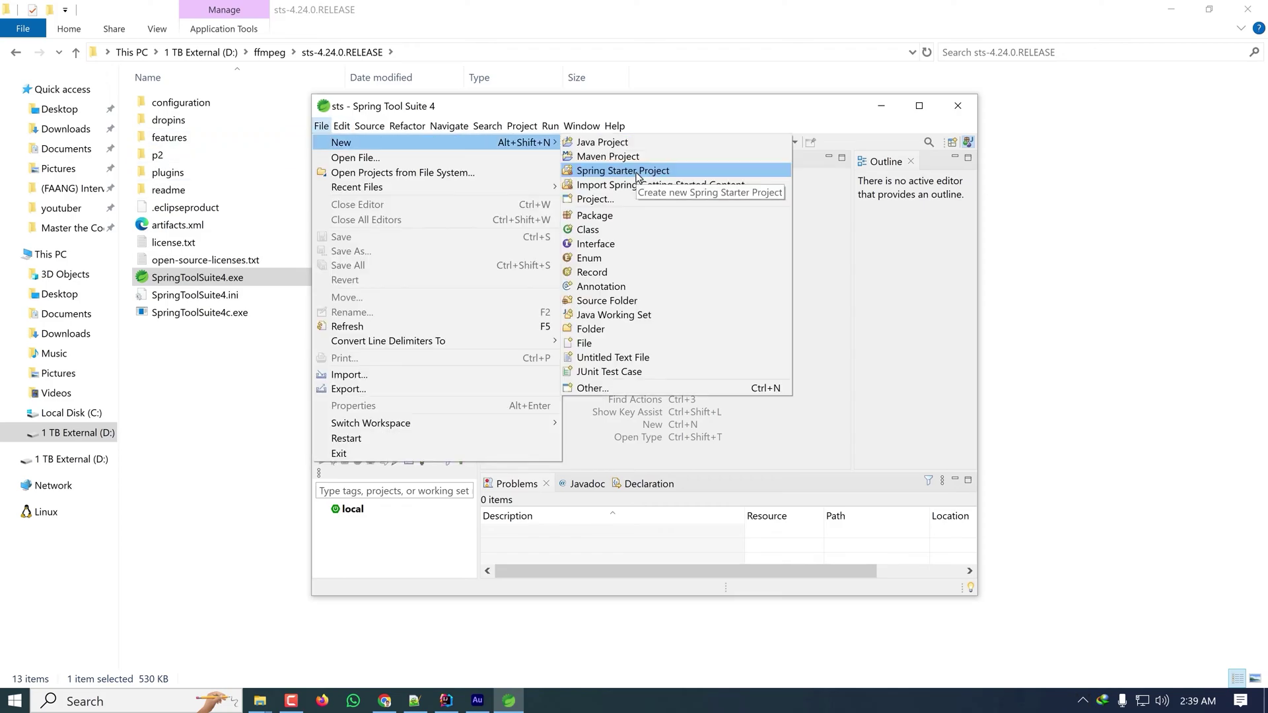
{"action": "mouse_move", "coordinate": [341, 141]}
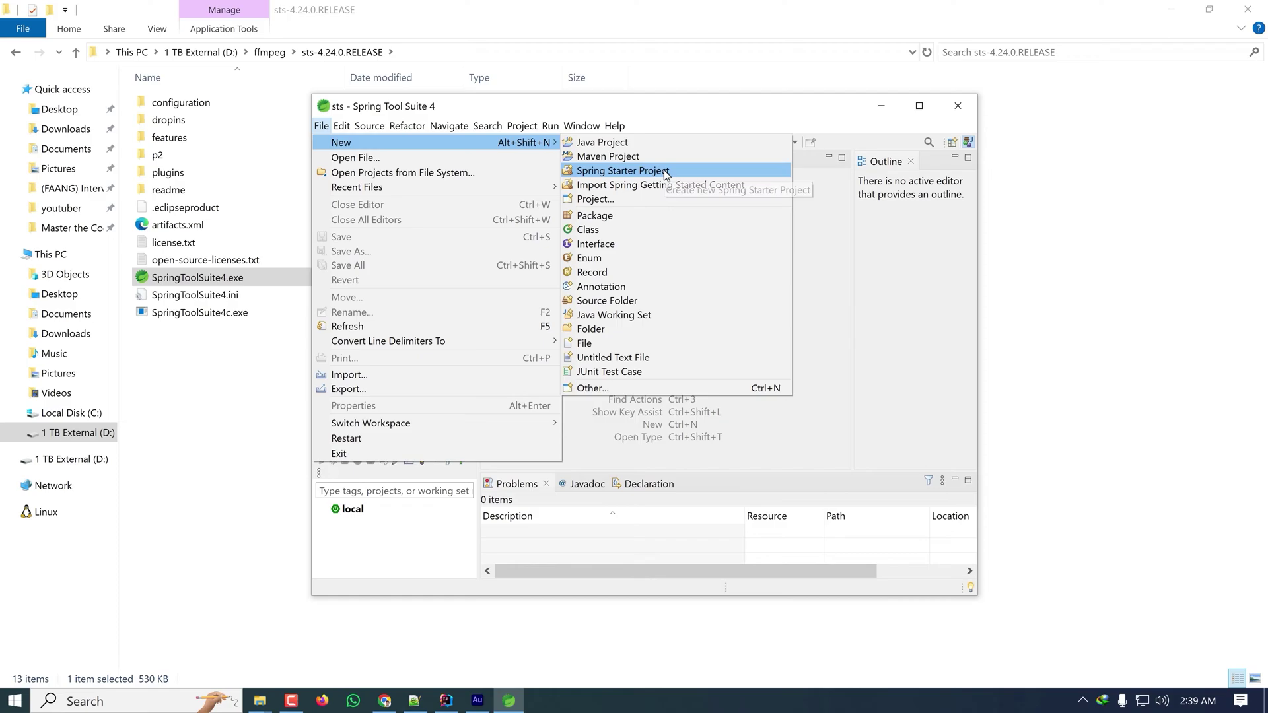
{"action": "left_click", "coordinate": [830, 271]}
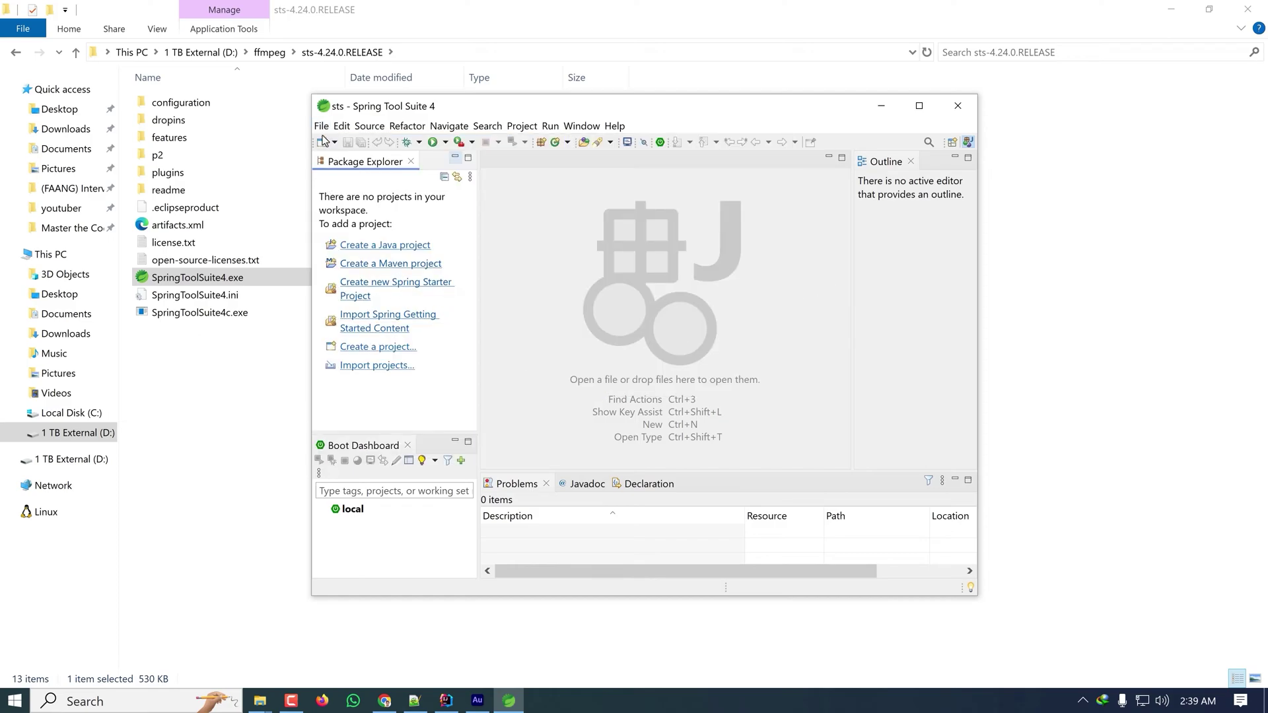
{"action": "left_click", "coordinate": [321, 126]}
{"action": "mouse_move", "coordinate": [341, 142]}
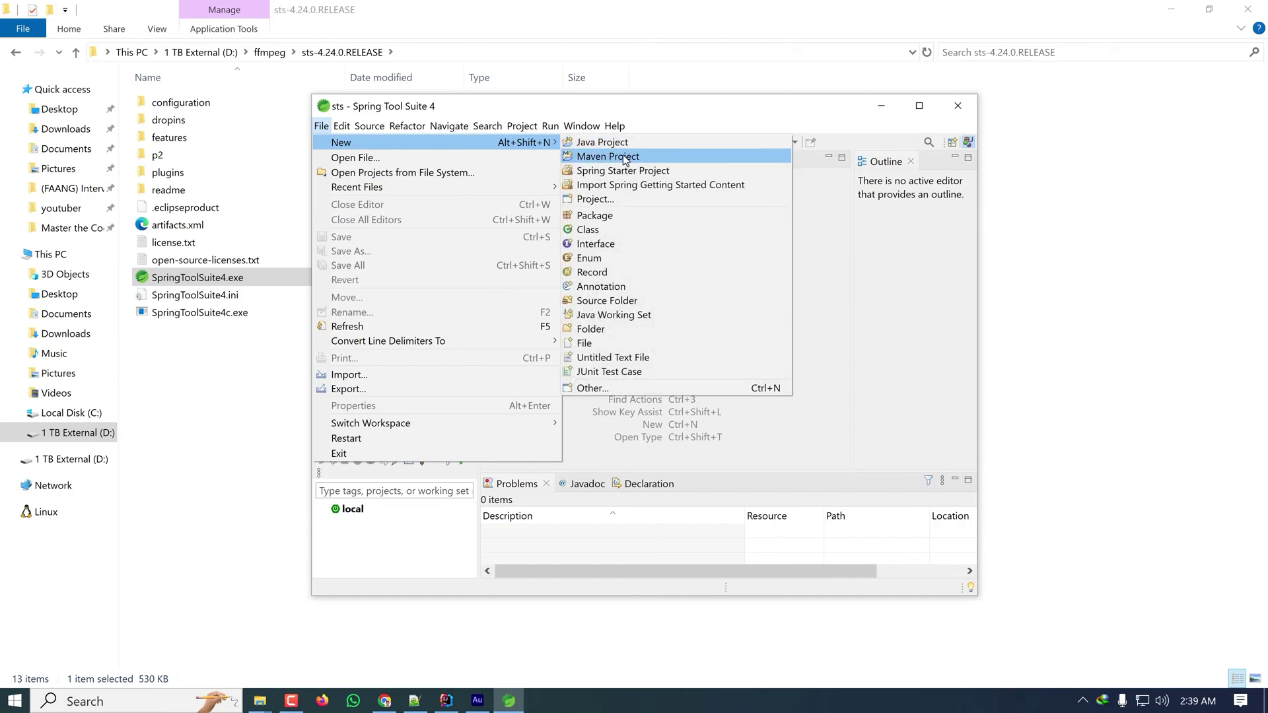
{"action": "left_click", "coordinate": [622, 170]}
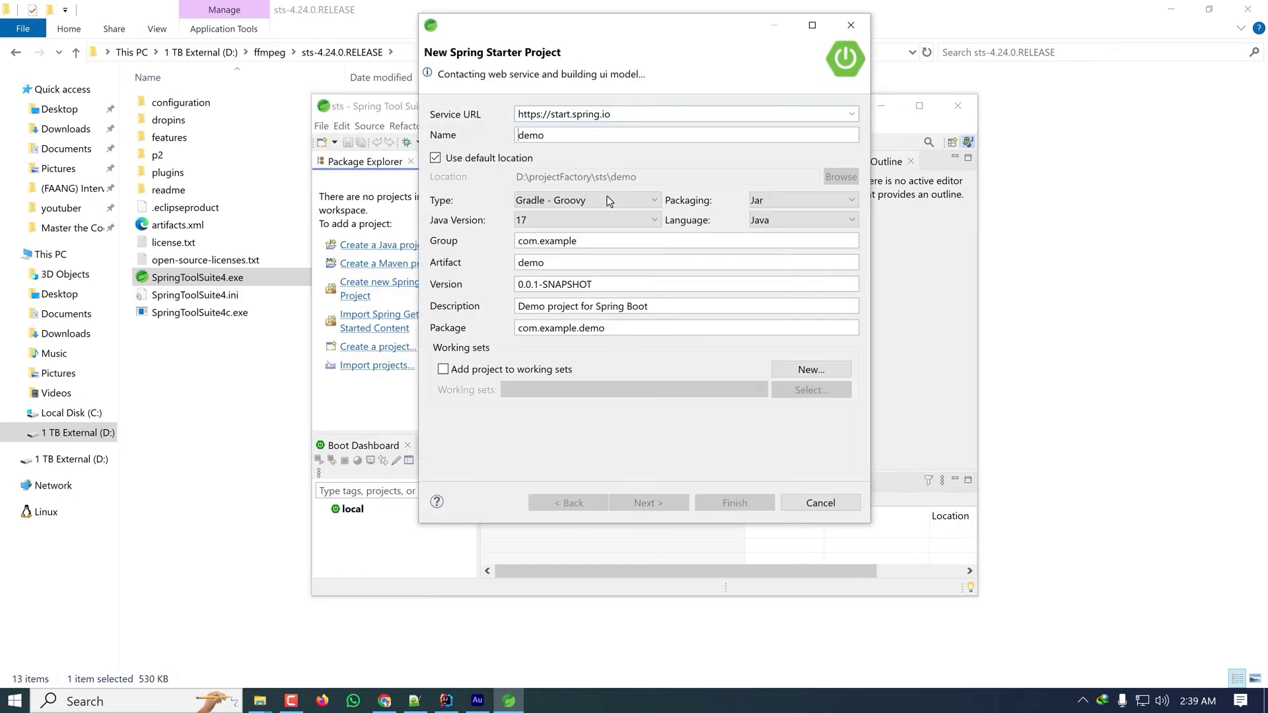
{"action": "type", "text": "Te"}
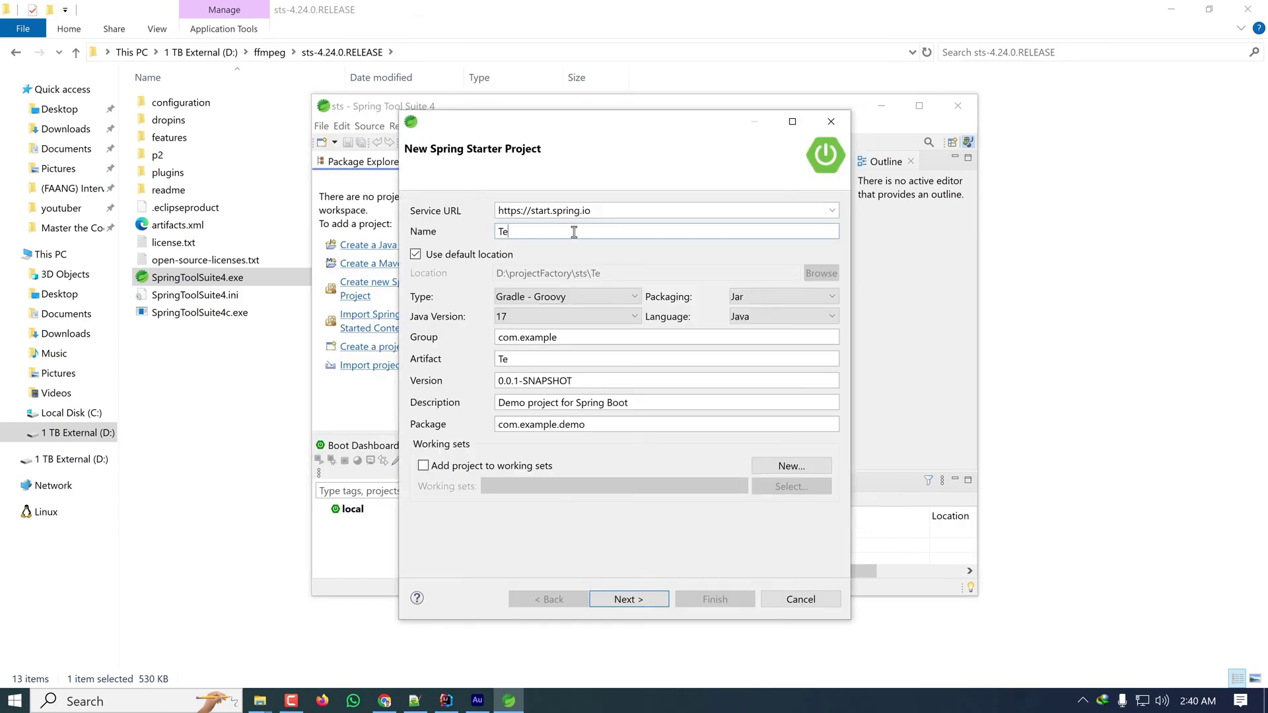
{"action": "type", "text": "stS"}
{"action": "type", "text": "TS"}
Set Type to Maven, group to com.teststs and package to com.teststs.tutorial.
{"action": "left_click", "coordinate": [574, 299]}
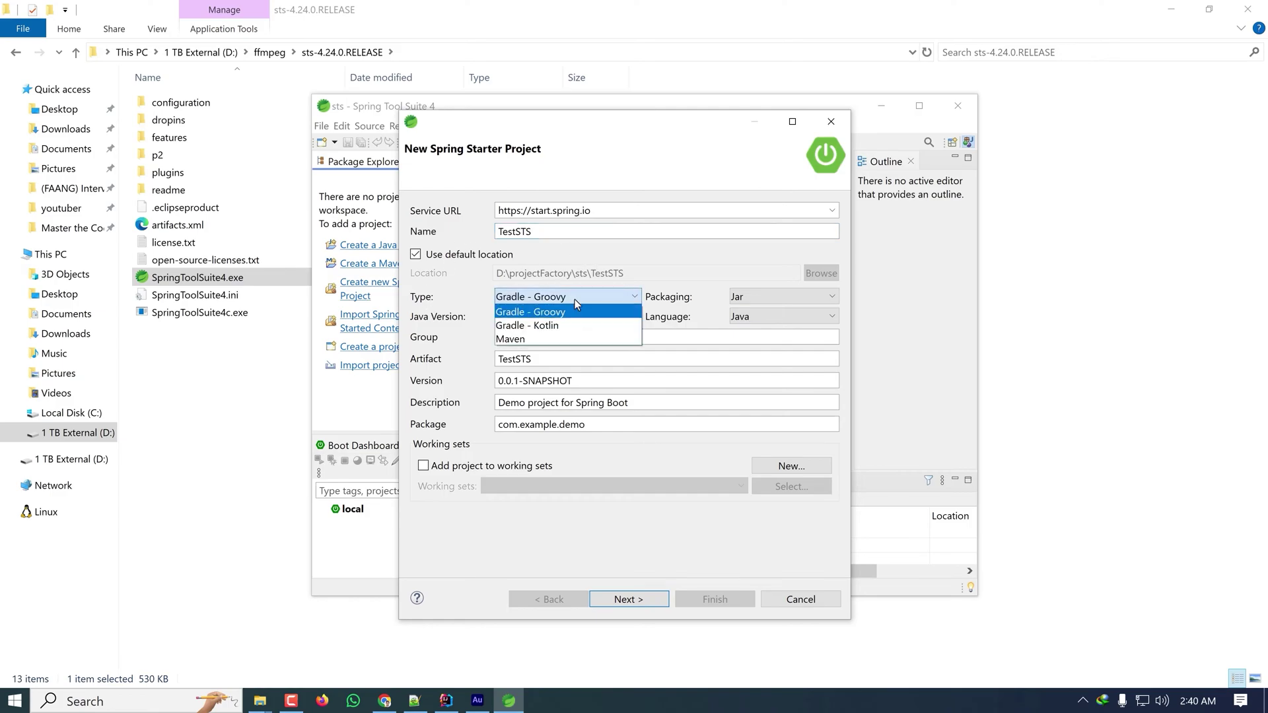
{"action": "left_click", "coordinate": [582, 339]}
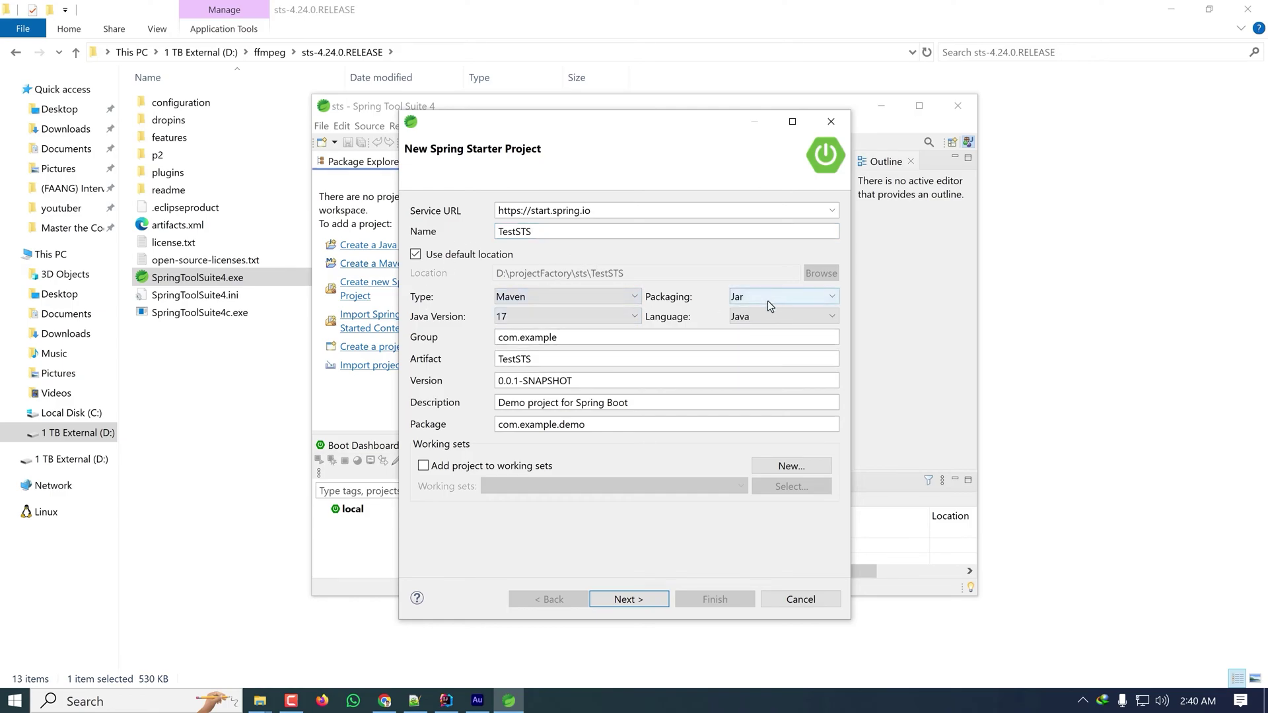
{"action": "double_click", "coordinate": [541, 338]}
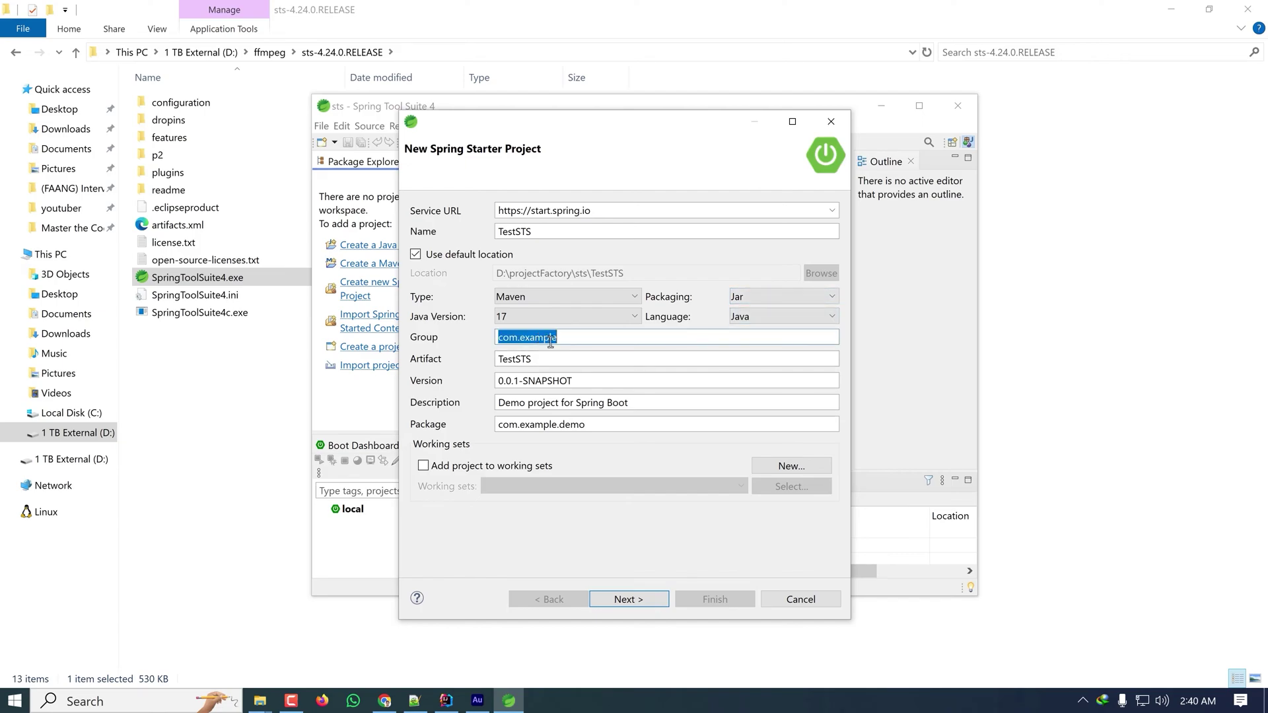
{"action": "double_click", "coordinate": [551, 341]}
{"action": "type", "text": "teststs"}
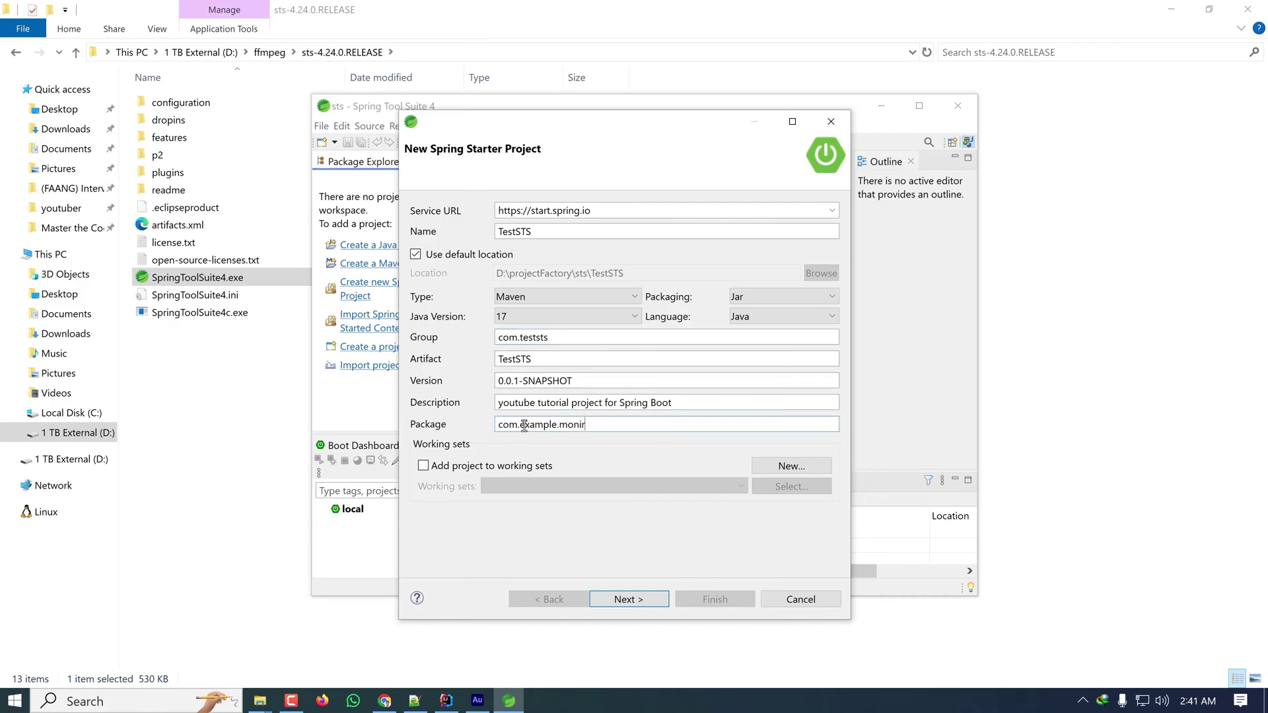
{"action": "left_click_drag", "start_coordinate": [520, 425], "coordinate": [631, 427]}
{"action": "type", "text": "teststs.tutorial"}
Tick Spring Web on the dependencies page and finish the TestSTS wizard.
{"action": "left_click", "coordinate": [628, 599]}
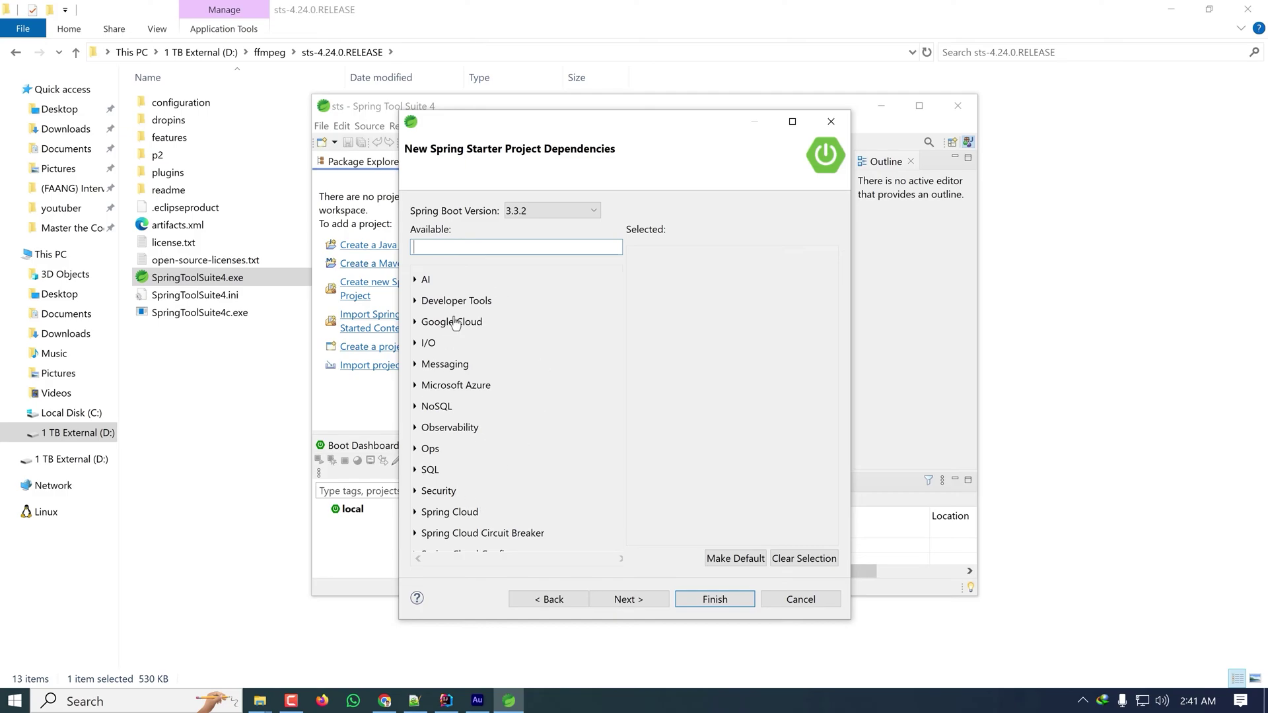
{"action": "scroll", "coordinate": [443, 426], "scroll_direction": "down", "scroll_amount": 3}
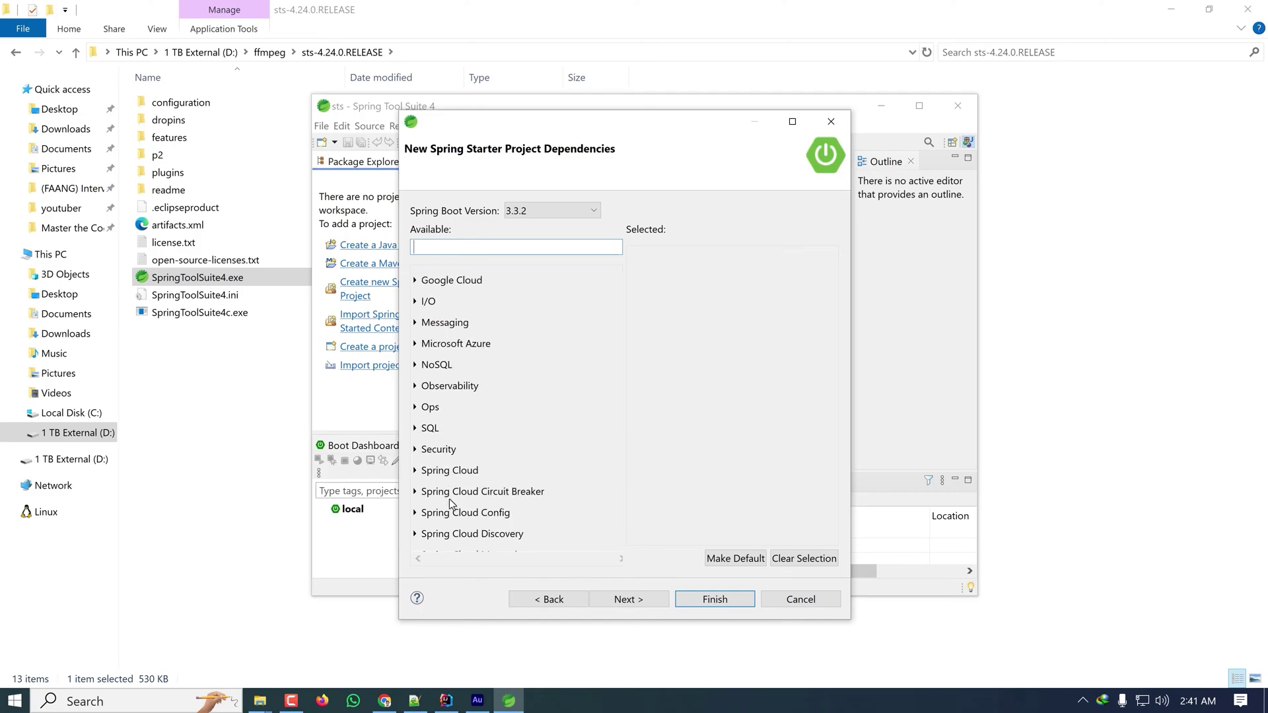
{"action": "scroll", "coordinate": [466, 476], "scroll_direction": "down", "scroll_amount": 3}
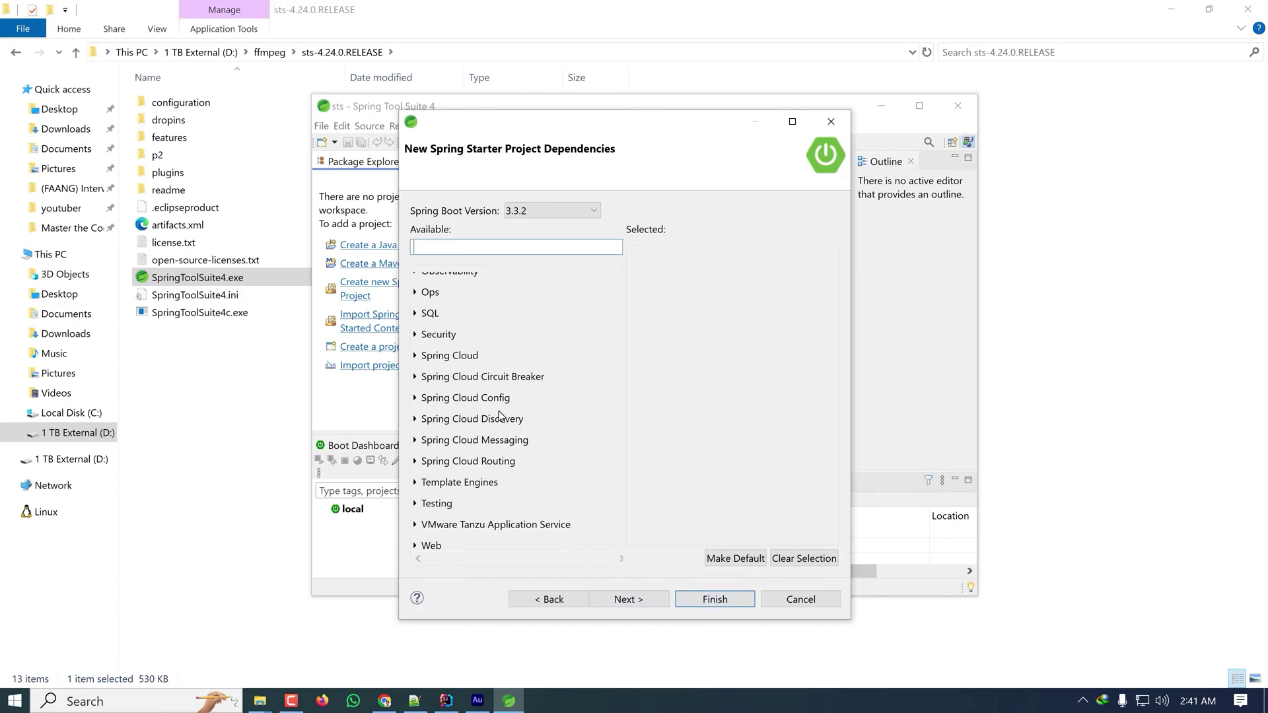
{"action": "scroll", "coordinate": [451, 351], "scroll_direction": "up", "scroll_amount": 5}
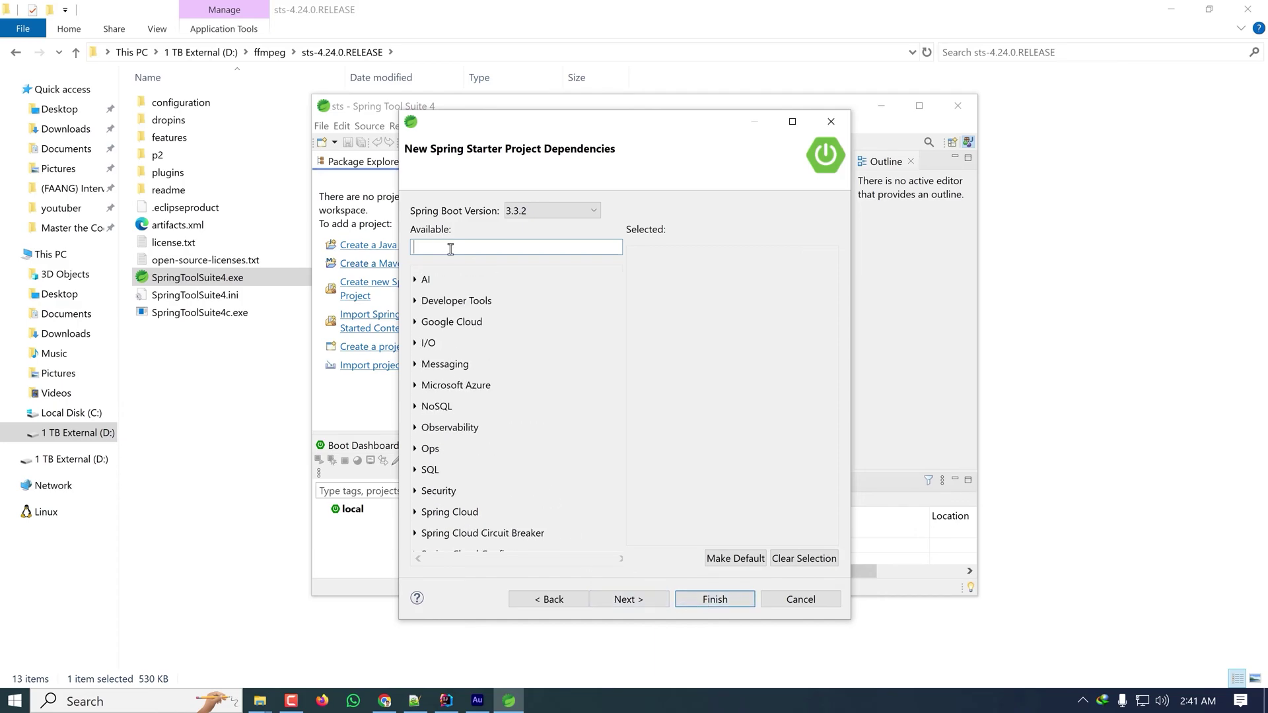
{"action": "type", "text": "web"}
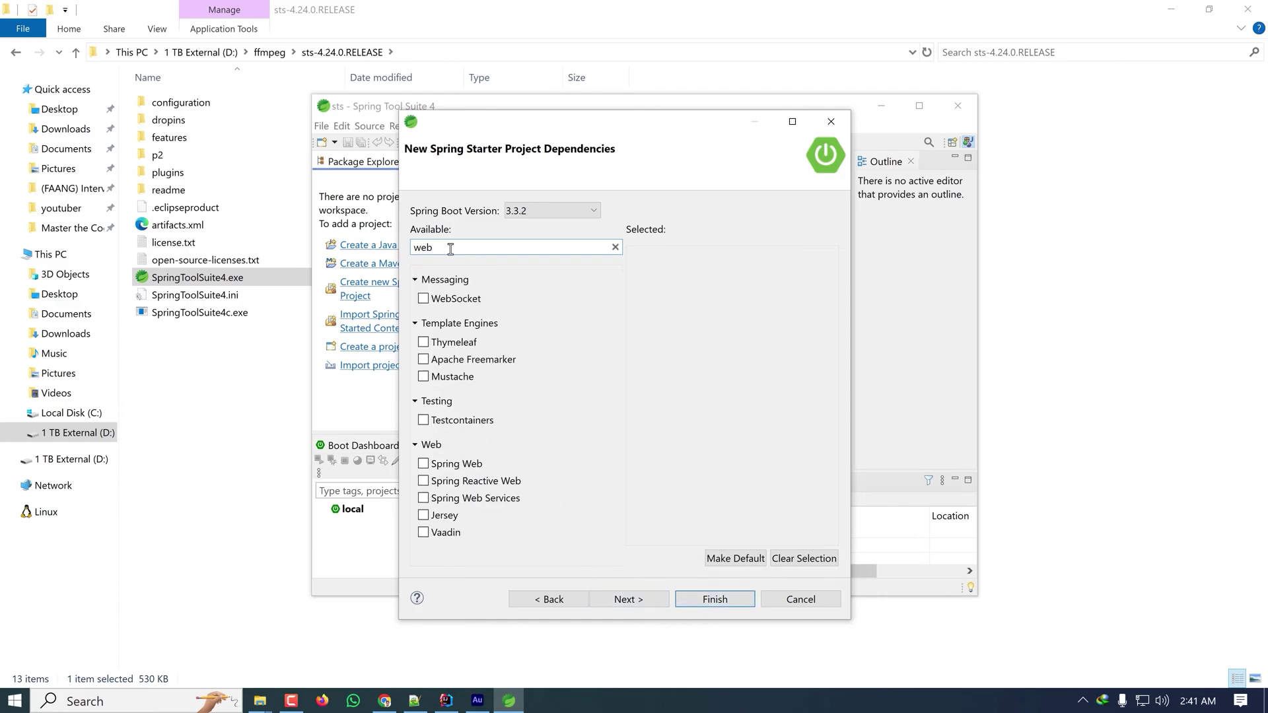
{"action": "left_click", "coordinate": [458, 464]}
{"action": "left_click", "coordinate": [714, 600]}
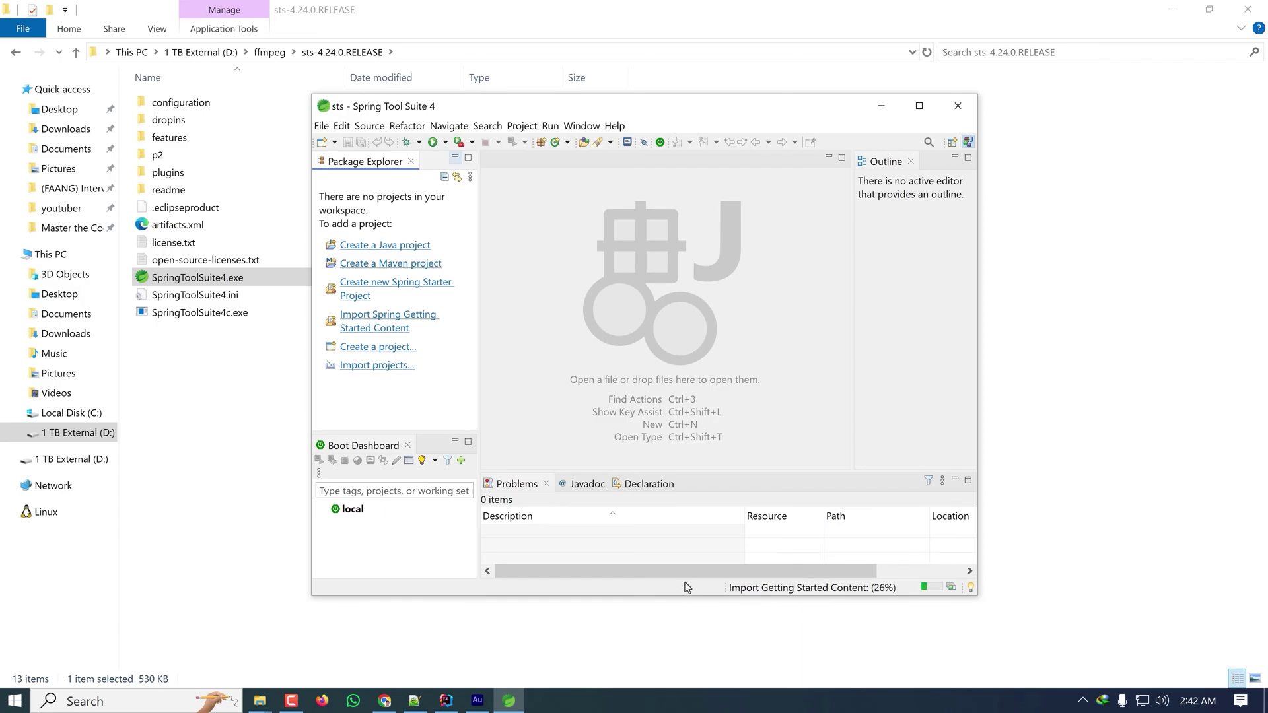
Maximize the STS window and expand TestSTS in Package Explorer.
{"action": "key", "text": "super+Up"}
{"action": "left_click", "coordinate": [20, 78]}
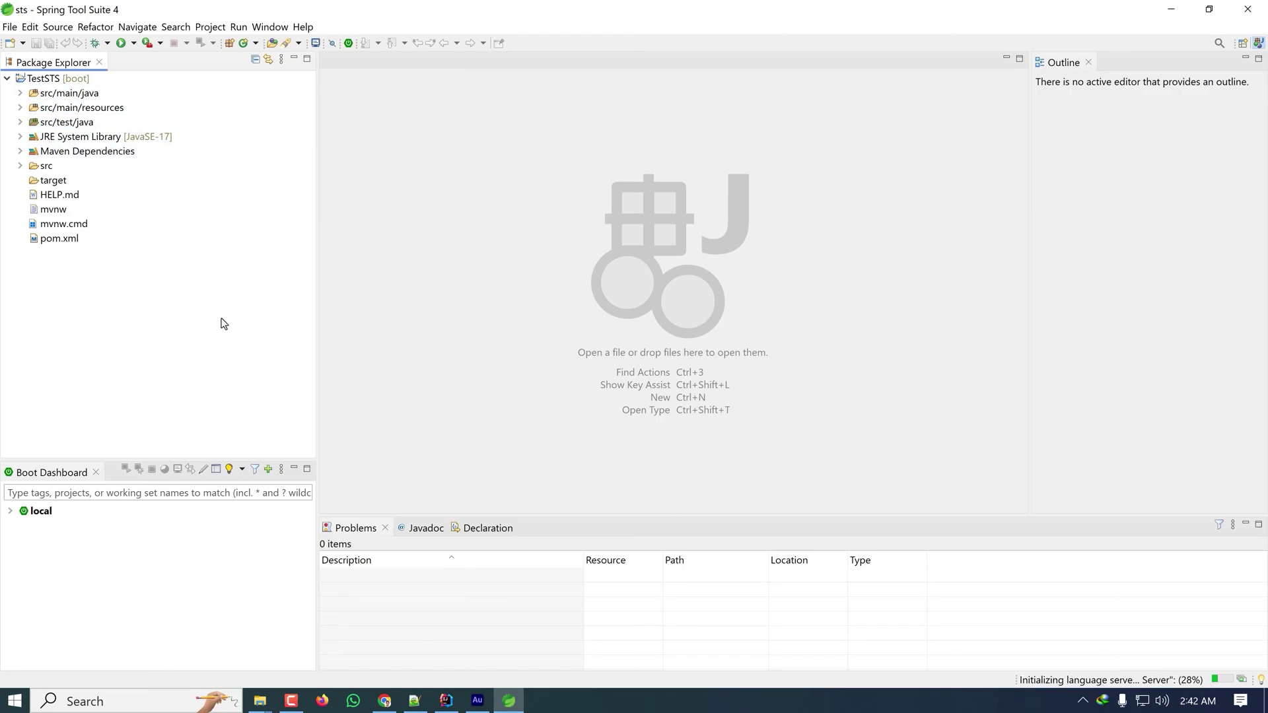
In IntelliJ, close Settings, collapse LearningSpring's src and External Libraries, then return to STS.
{"action": "left_click", "coordinate": [445, 702]}
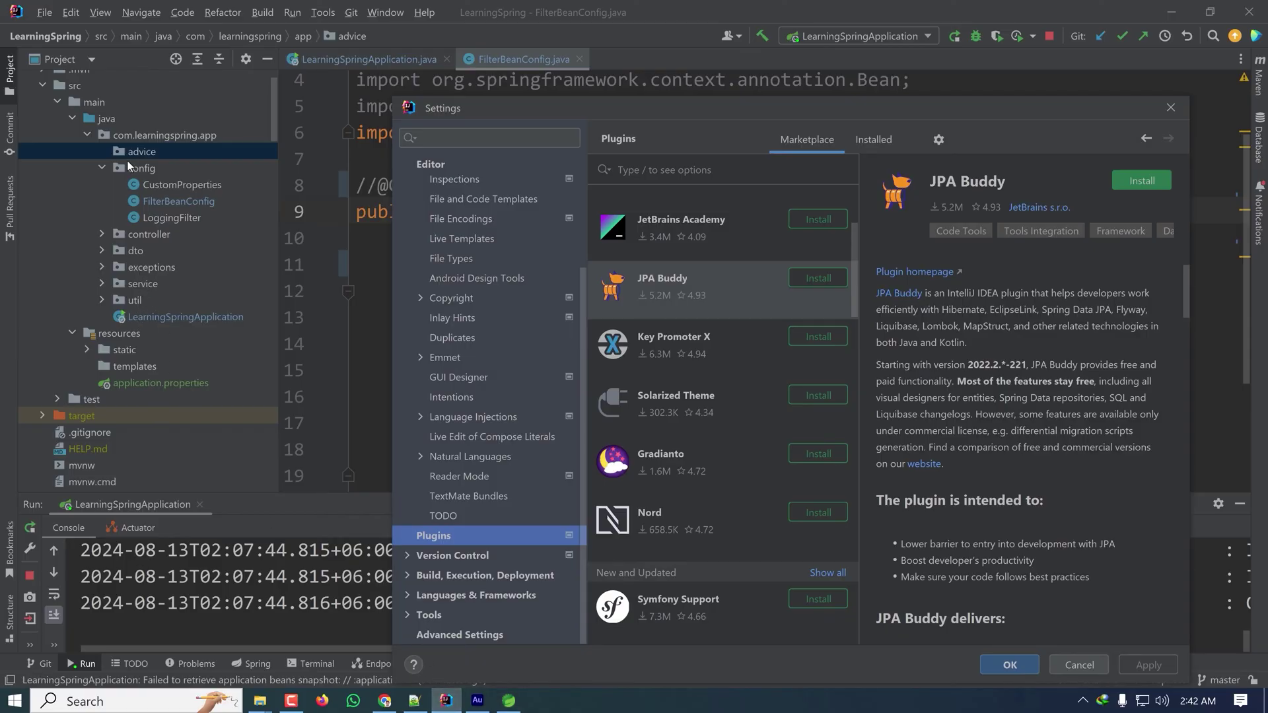
{"action": "left_click", "coordinate": [1171, 107]}
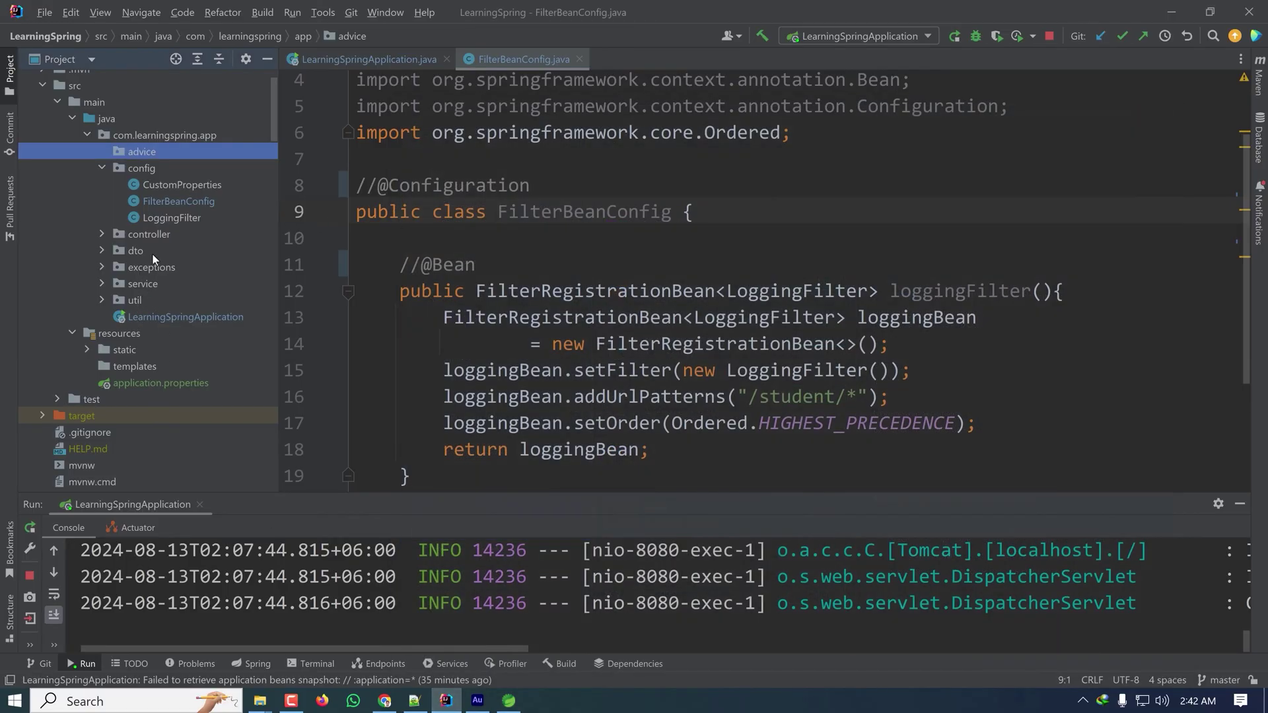
{"action": "scroll", "coordinate": [90, 265], "scroll_direction": "up", "scroll_amount": 2}
{"action": "left_click", "coordinate": [41, 128]}
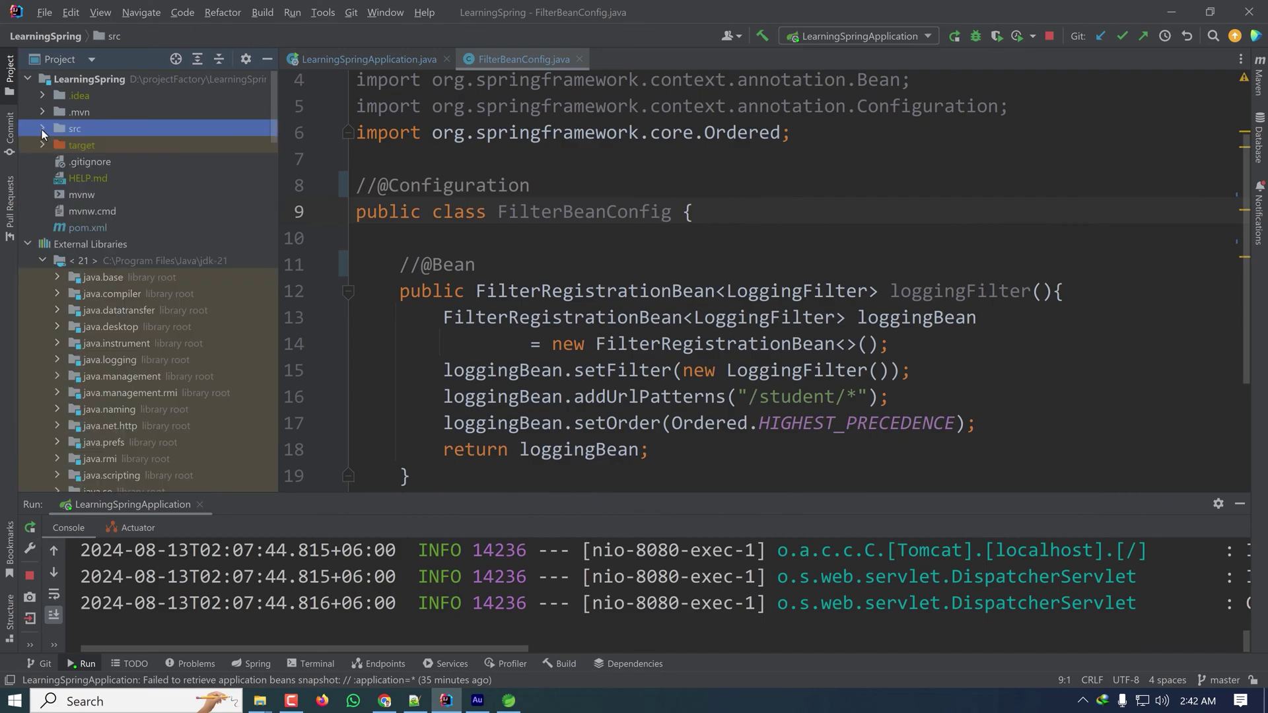
{"action": "left_click", "coordinate": [30, 244]}
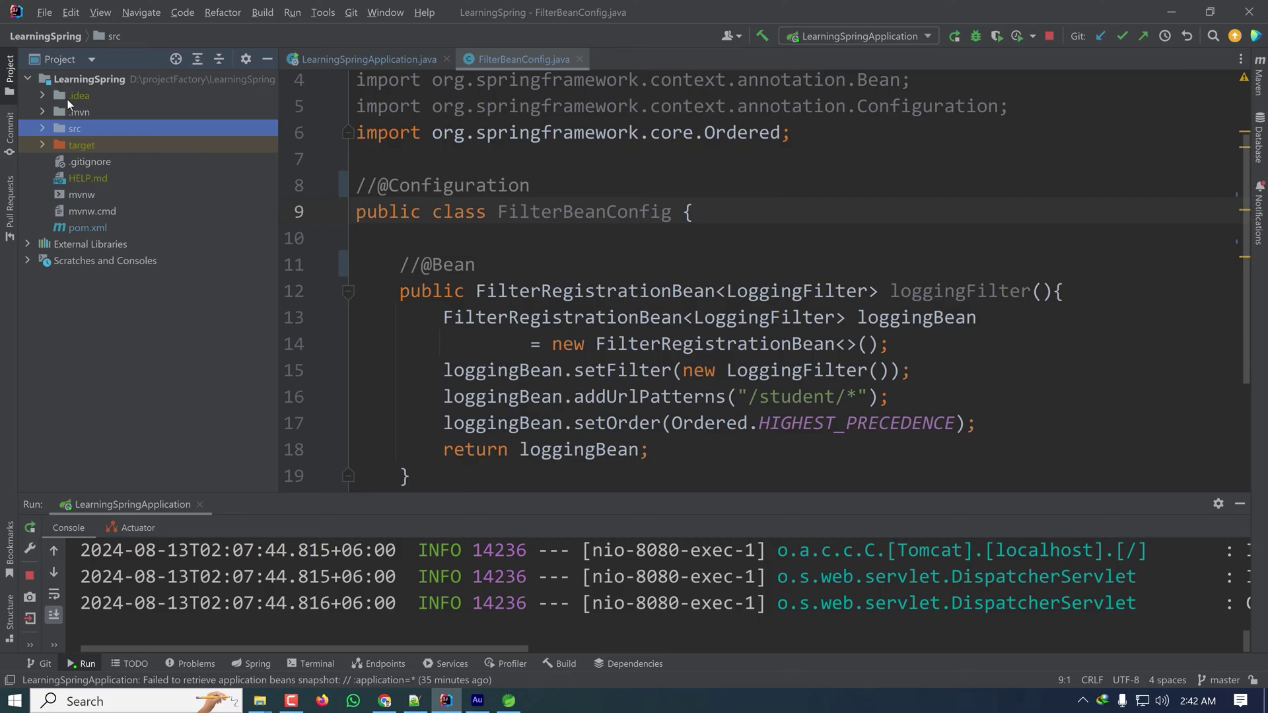
{"action": "key", "text": "alt+Tab"}
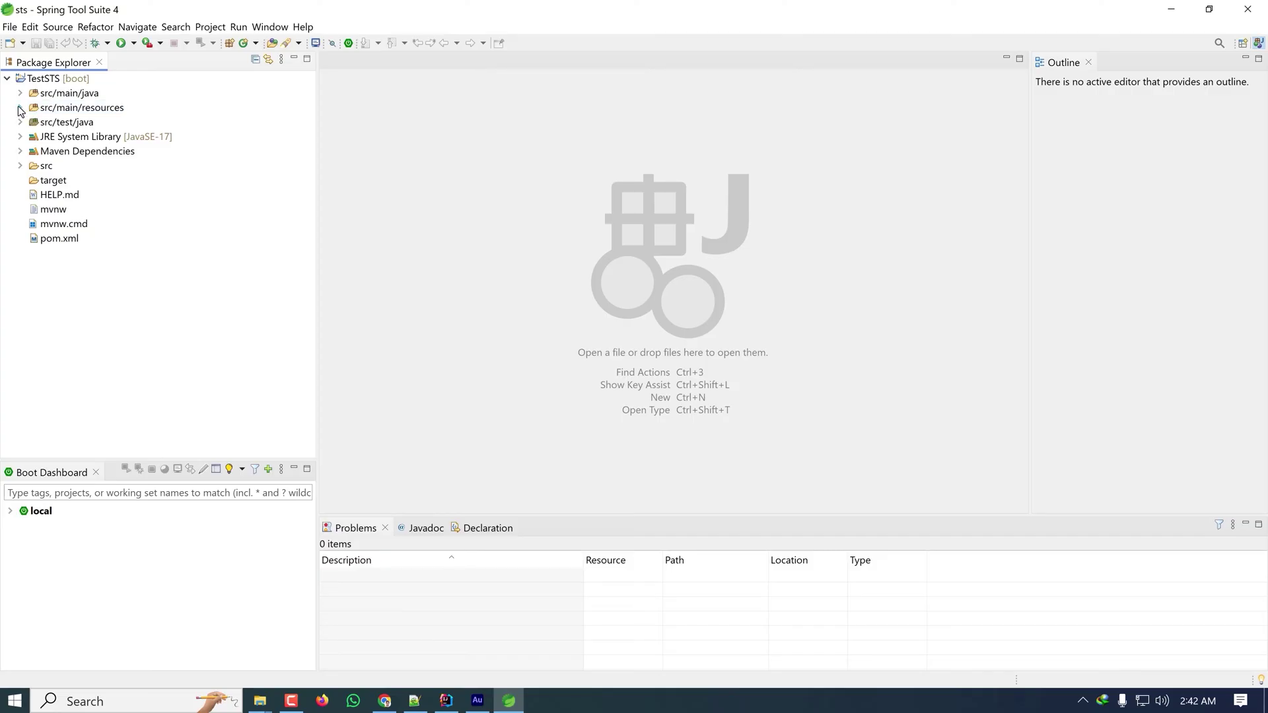
{"action": "left_click", "coordinate": [20, 94]}
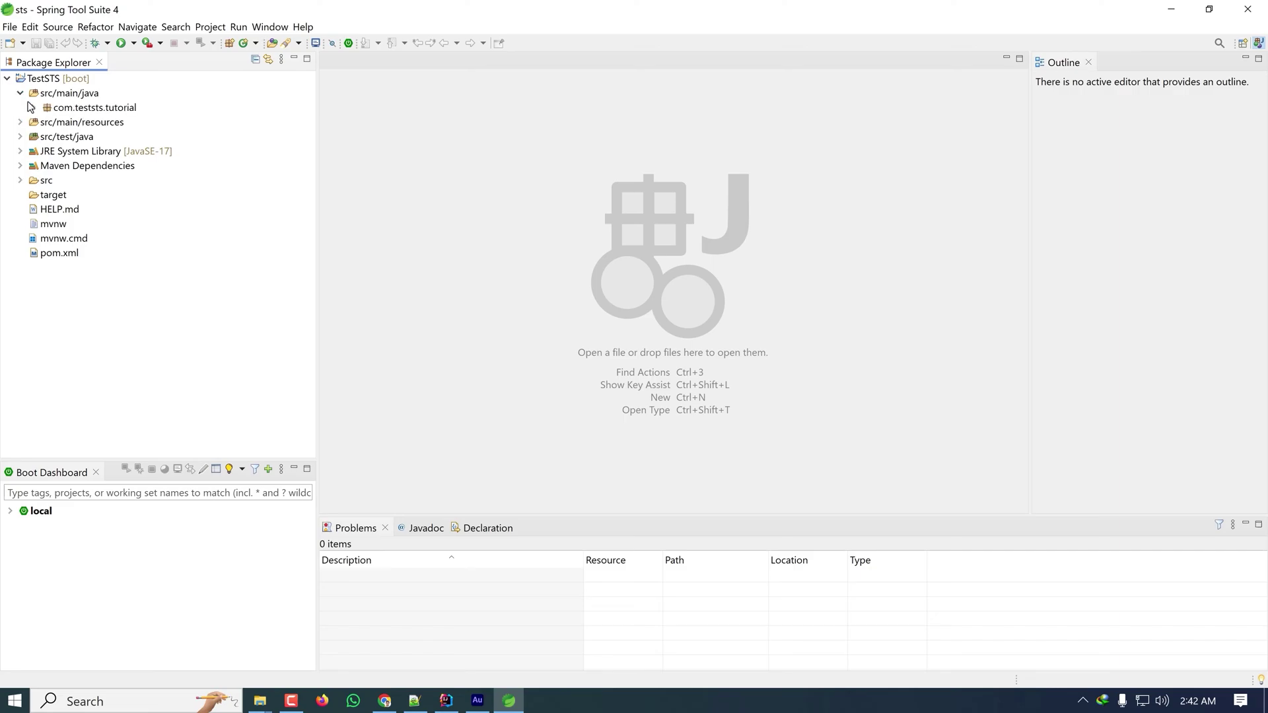
{"action": "left_click", "coordinate": [34, 107]}
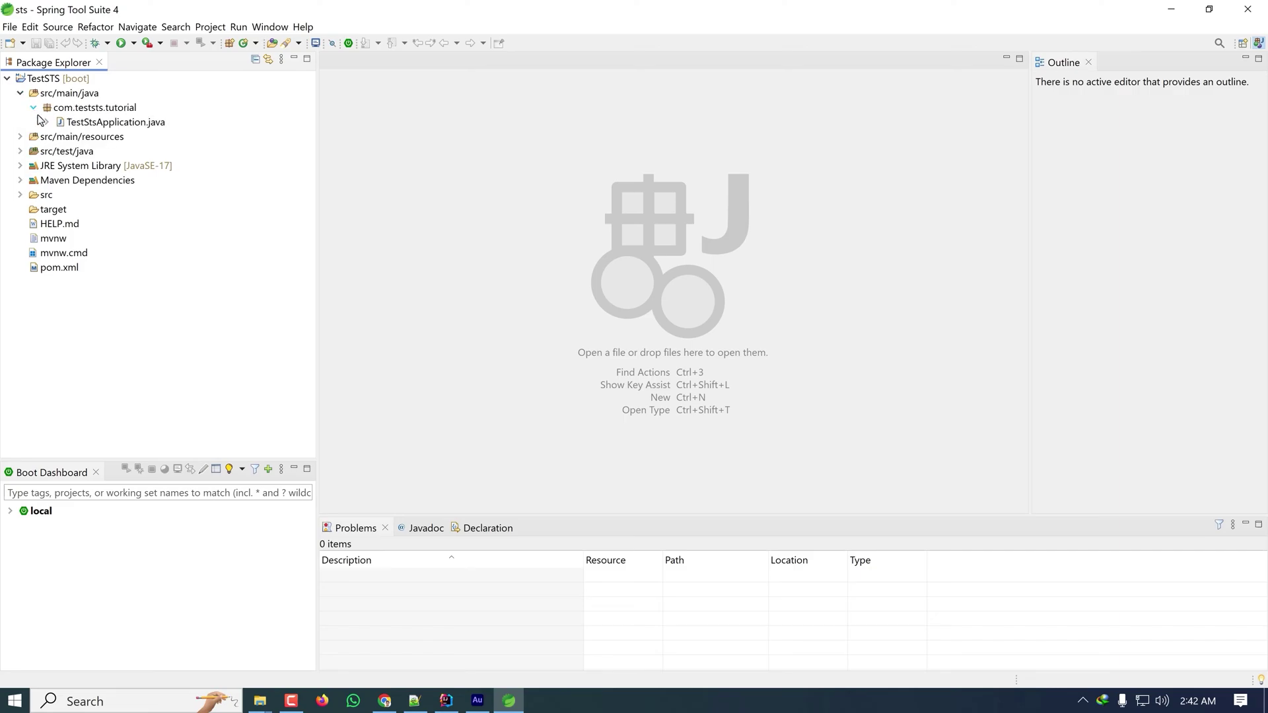
{"action": "double_click", "coordinate": [87, 122]}
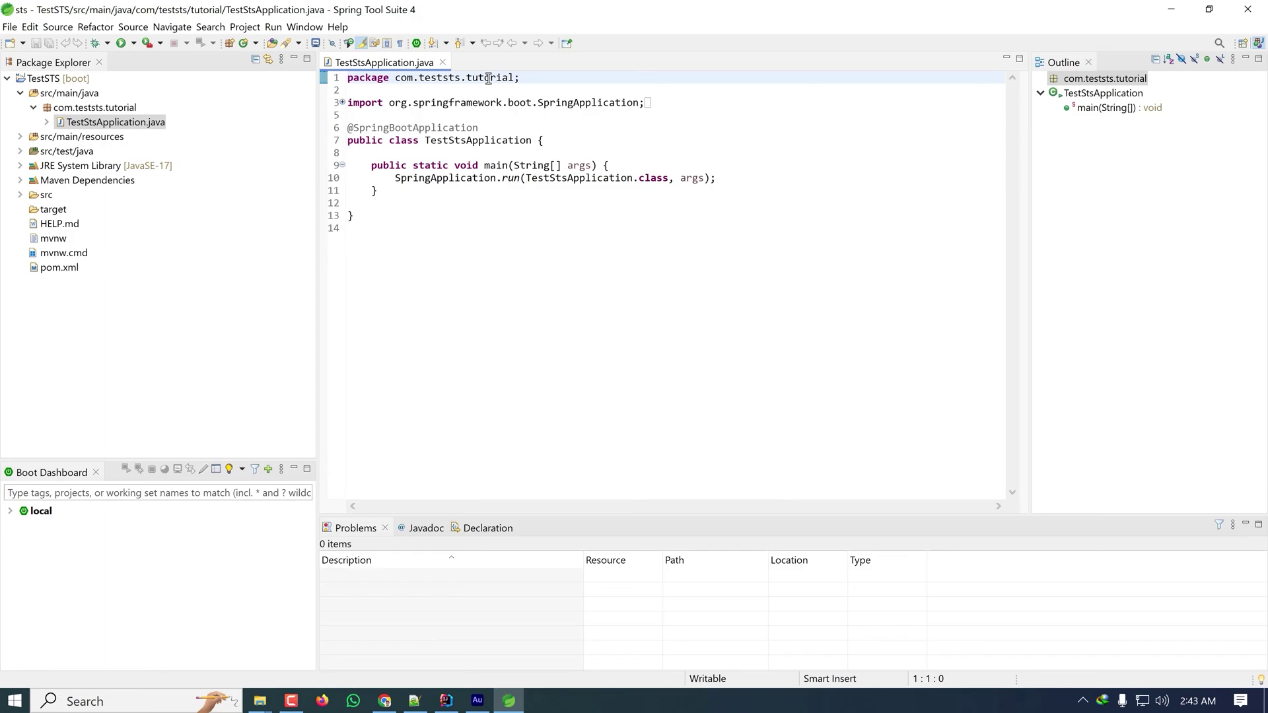
{"action": "left_click", "coordinate": [487, 79]}
{"action": "left_click", "coordinate": [519, 77]}
{"action": "left_click", "coordinate": [432, 151]}
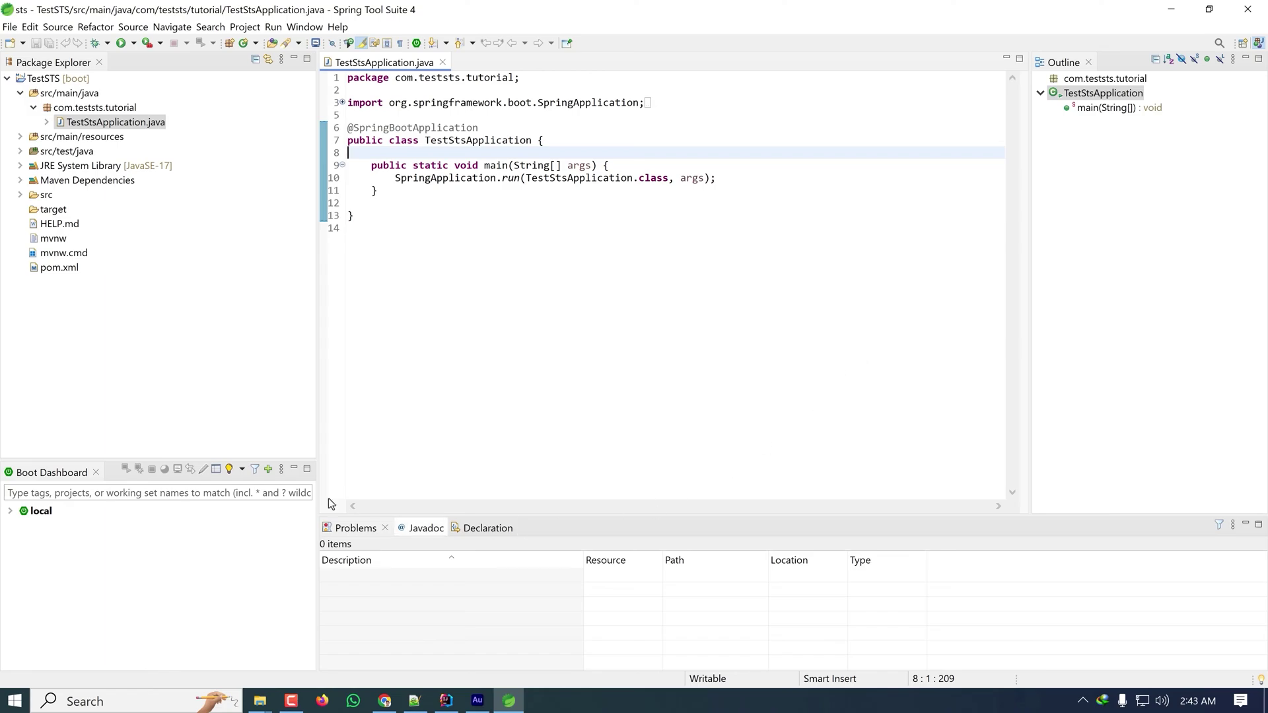
Run TestSTS as a Spring Boot App, allow Java through the firewall on public networks, and view IntelliJ.
{"action": "left_click", "coordinate": [135, 44]}
{"action": "left_click", "coordinate": [288, 74]}
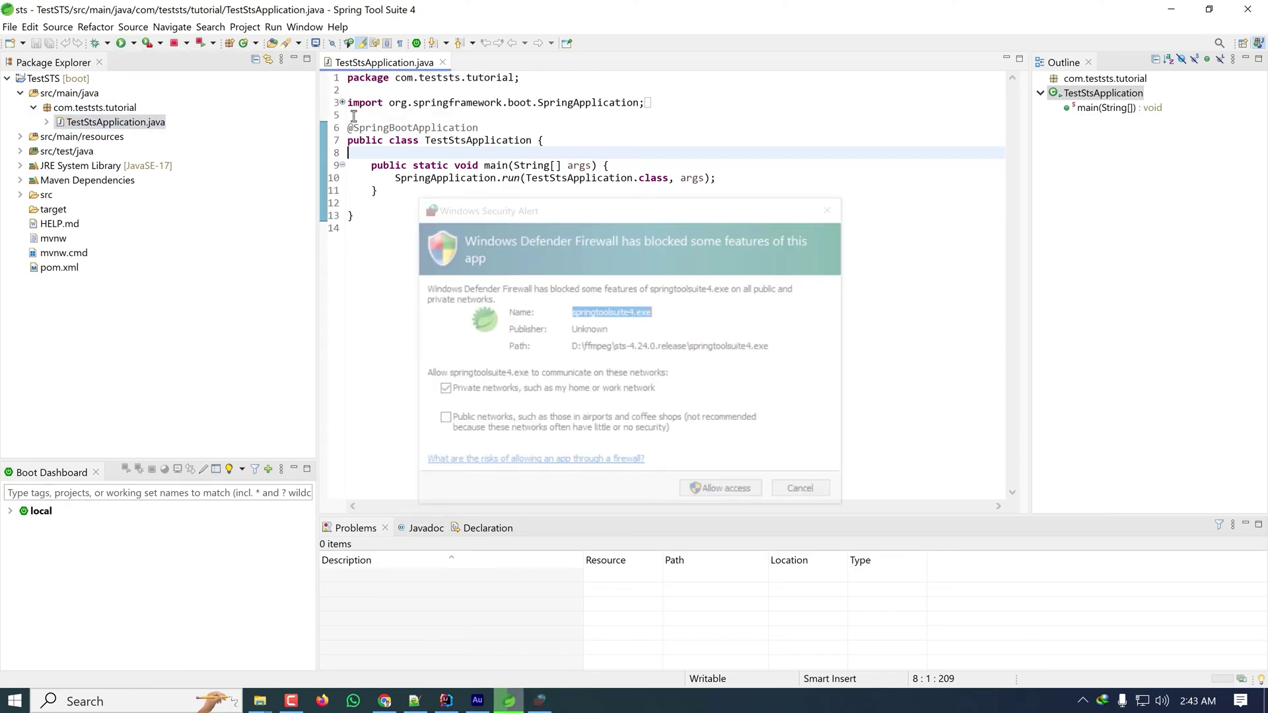
{"action": "left_click", "coordinate": [445, 422]}
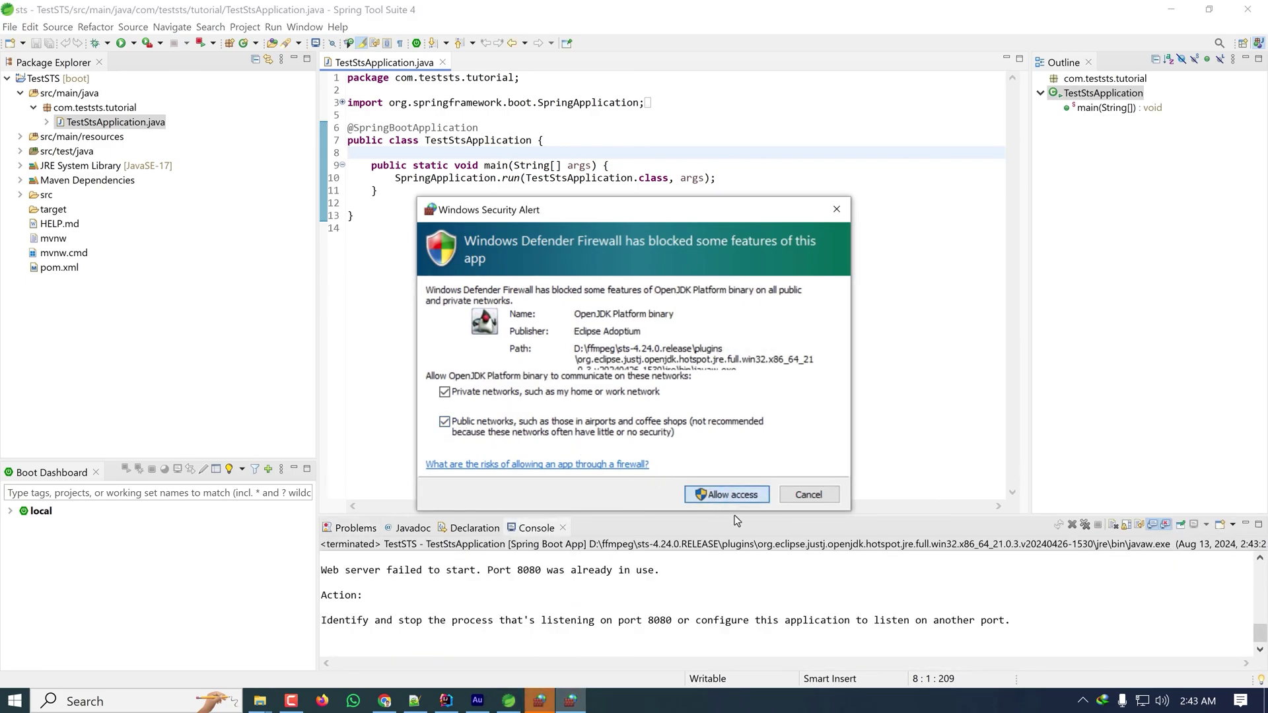
{"action": "left_click", "coordinate": [731, 494]}
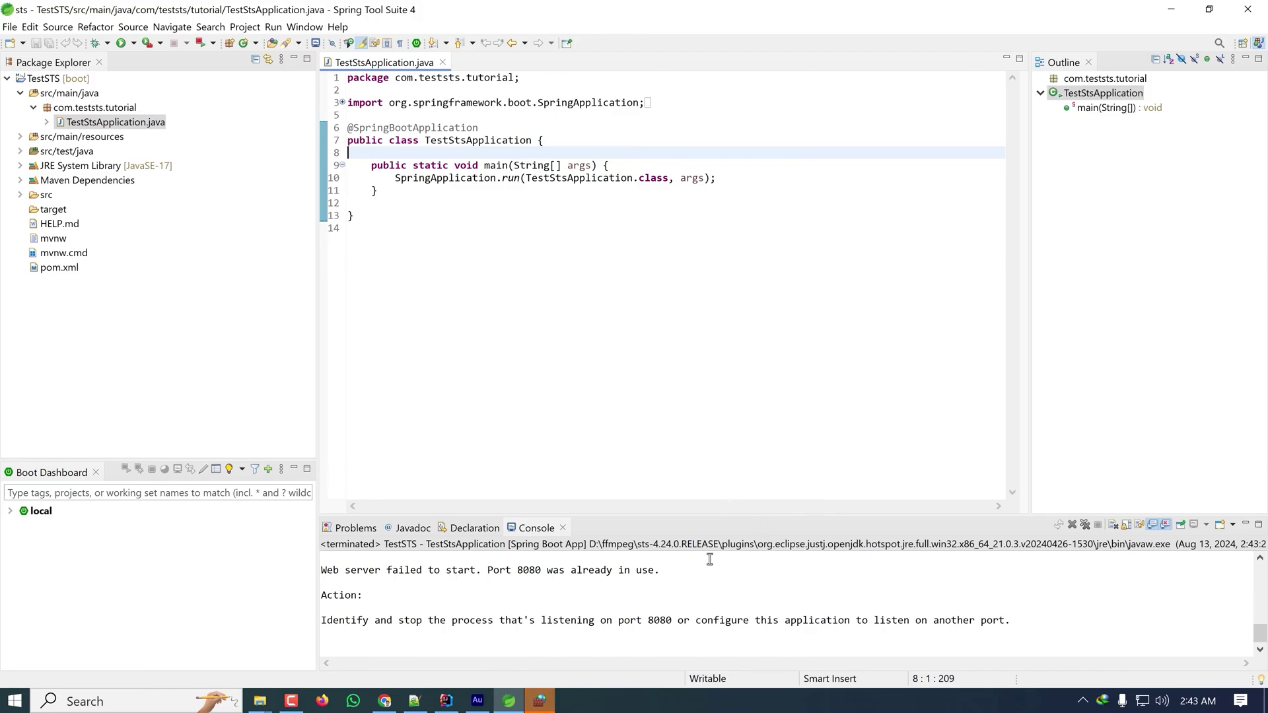
{"action": "left_click", "coordinate": [539, 700]}
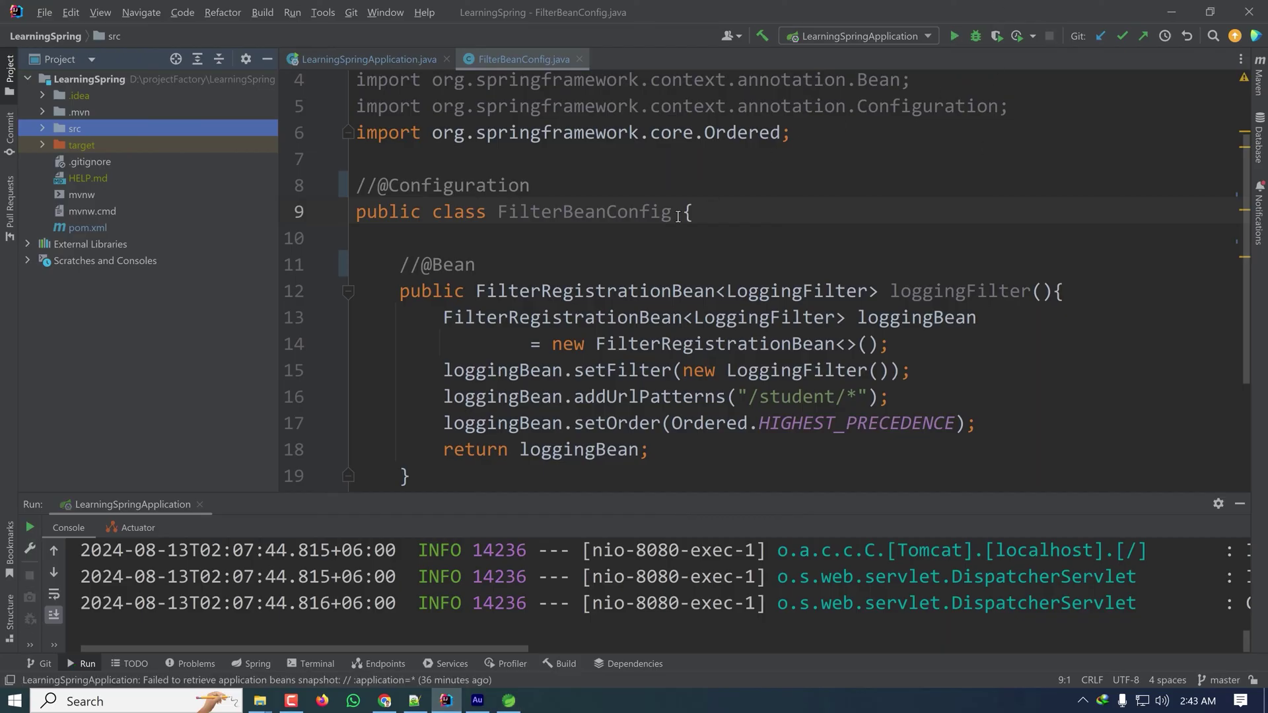
Stop IntelliJ's LearningSpring app to free port 8080 so TestSTS starts.
{"action": "key", "text": "ctrl+F2"}
{"action": "left_click", "coordinate": [508, 700]}
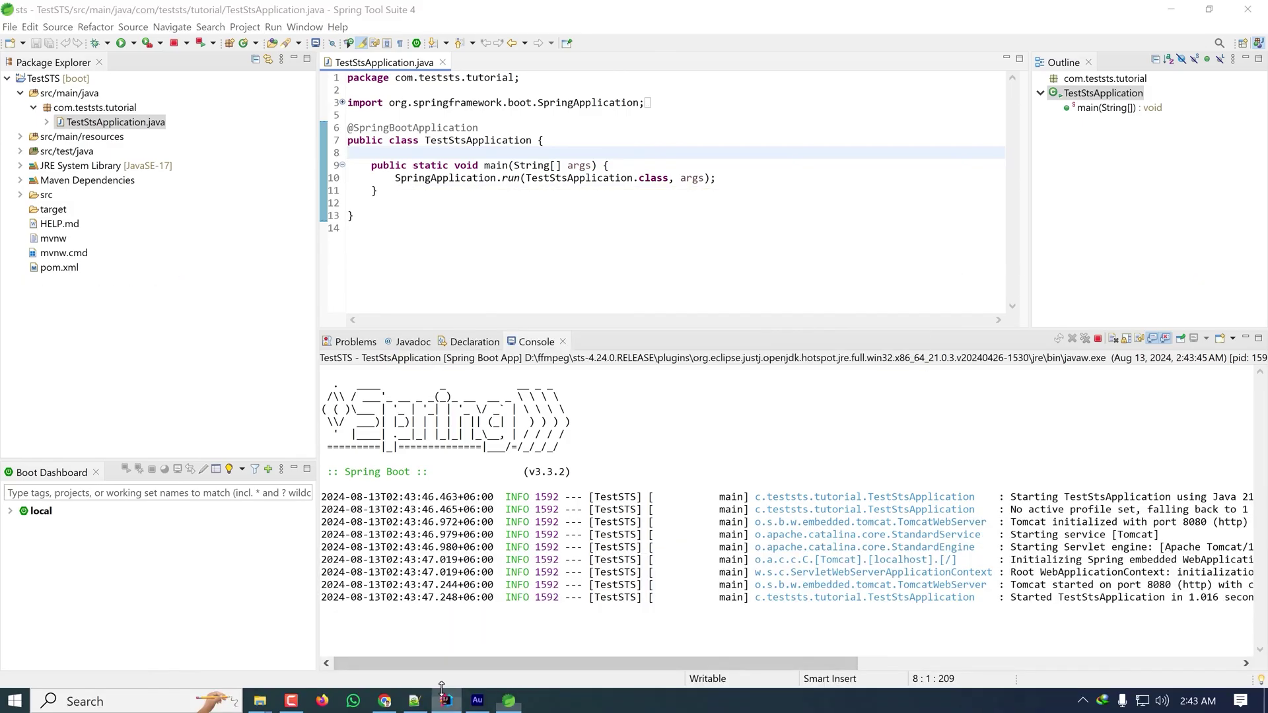
{"action": "left_click", "coordinate": [446, 700]}
{"action": "key", "text": "alt+Tab"}
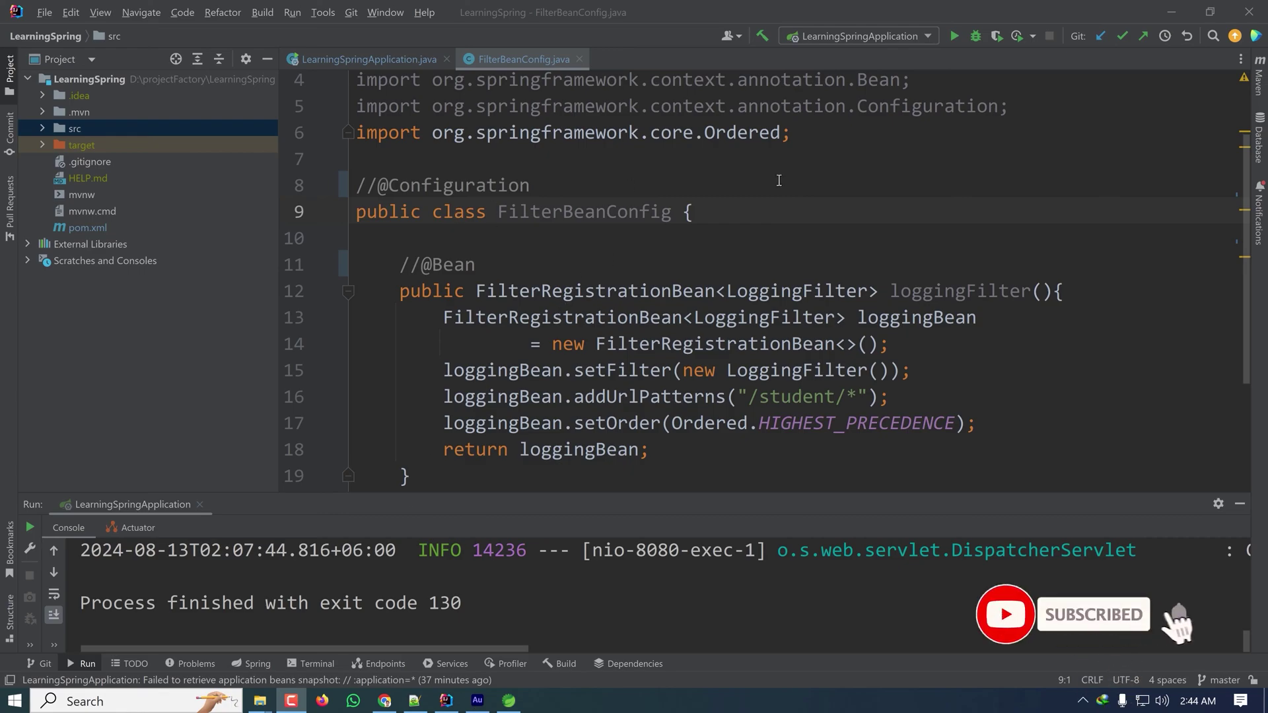
Rerun LearningSpring, open its application.properties, and restart it on port 8888.
{"action": "left_click", "coordinate": [952, 36]}
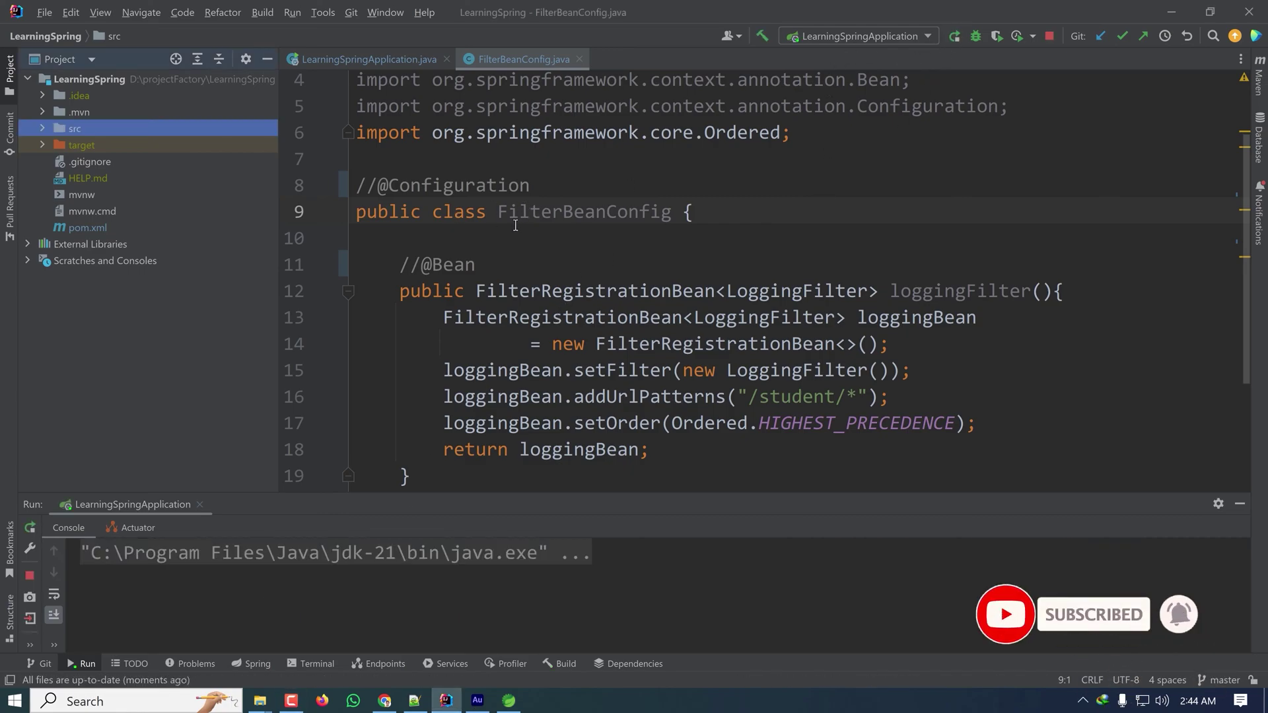
{"action": "left_click_drag", "start_coordinate": [442, 493], "coordinate": [443, 302]}
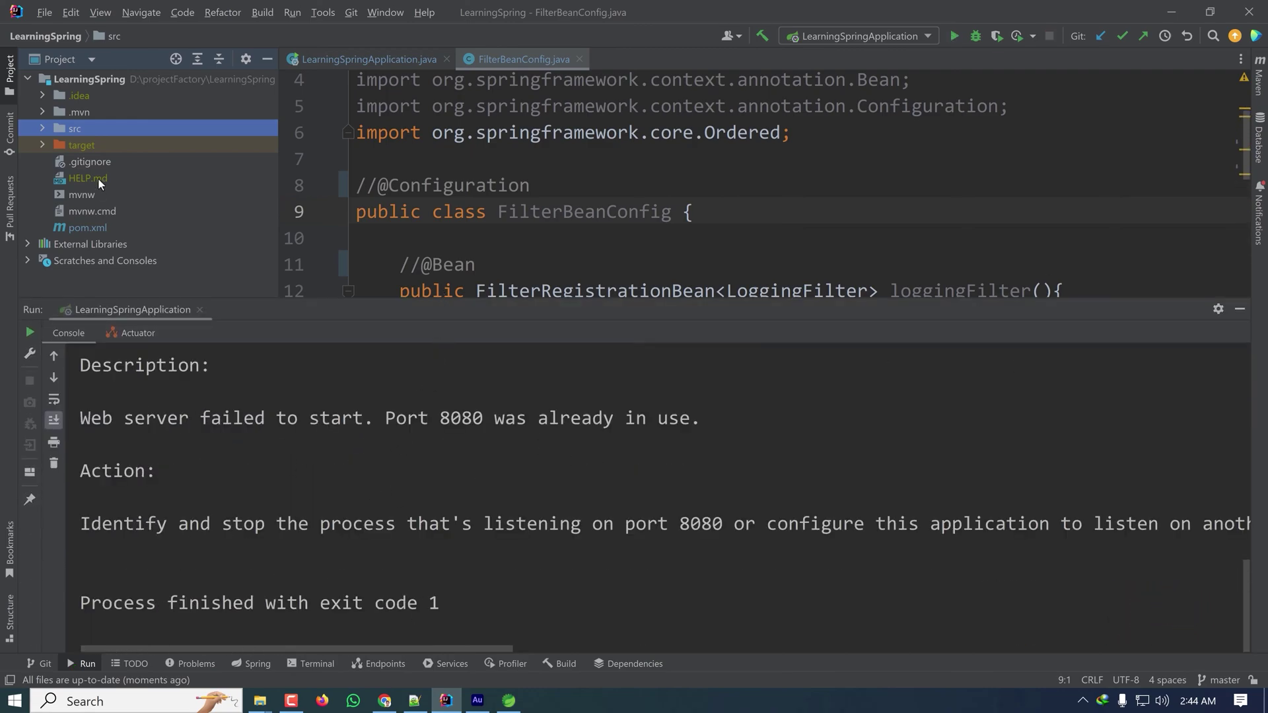
{"action": "left_click", "coordinate": [43, 128]}
{"action": "left_click", "coordinate": [119, 179]}
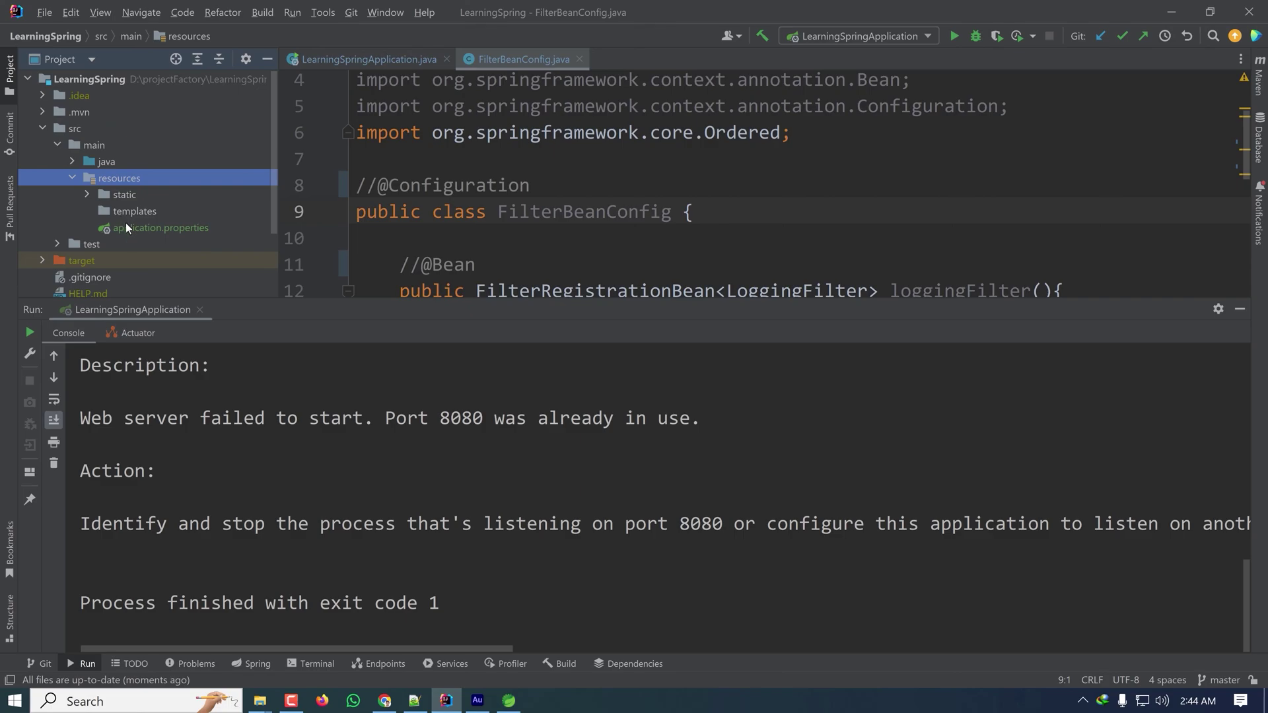
{"action": "left_click", "coordinate": [130, 229]}
{"action": "double_click", "coordinate": [129, 230]}
{"action": "left_click", "coordinate": [652, 214]}
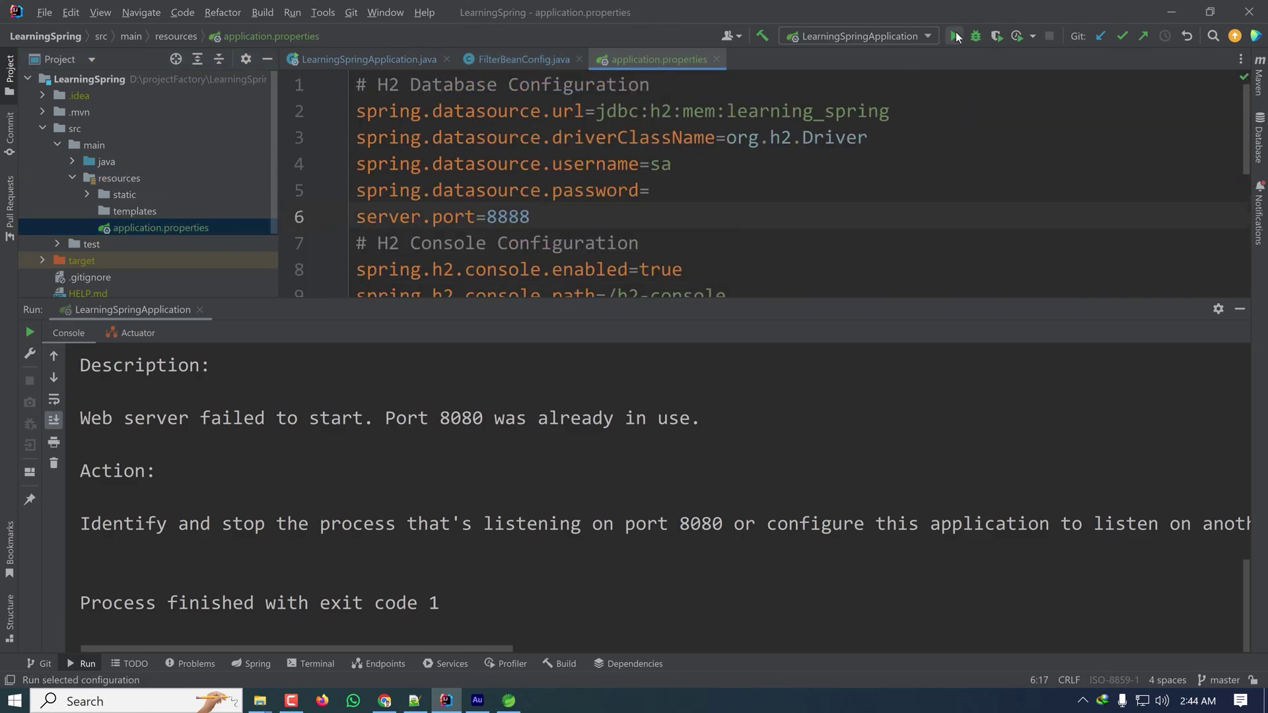
{"action": "left_click", "coordinate": [954, 37]}
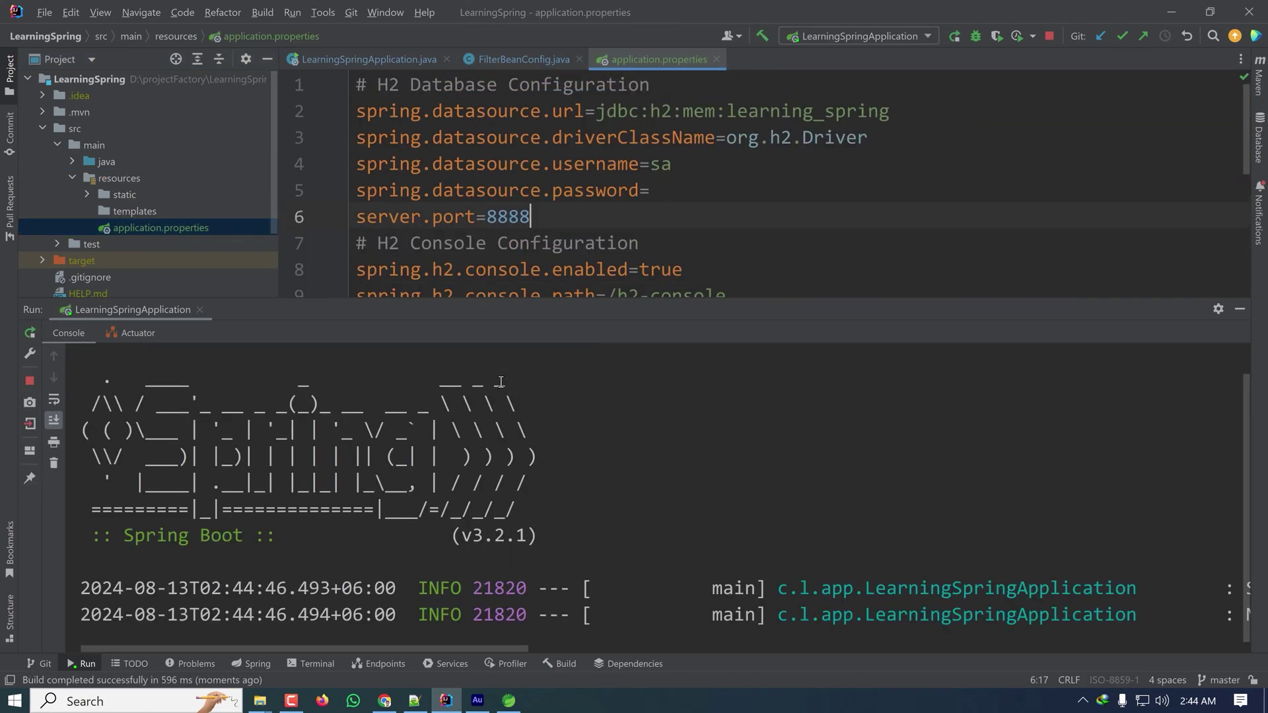
{"action": "scroll", "coordinate": [486, 450], "scroll_direction": "up", "scroll_amount": 2}
{"action": "scroll", "coordinate": [488, 461], "scroll_direction": "up", "scroll_amount": 5}
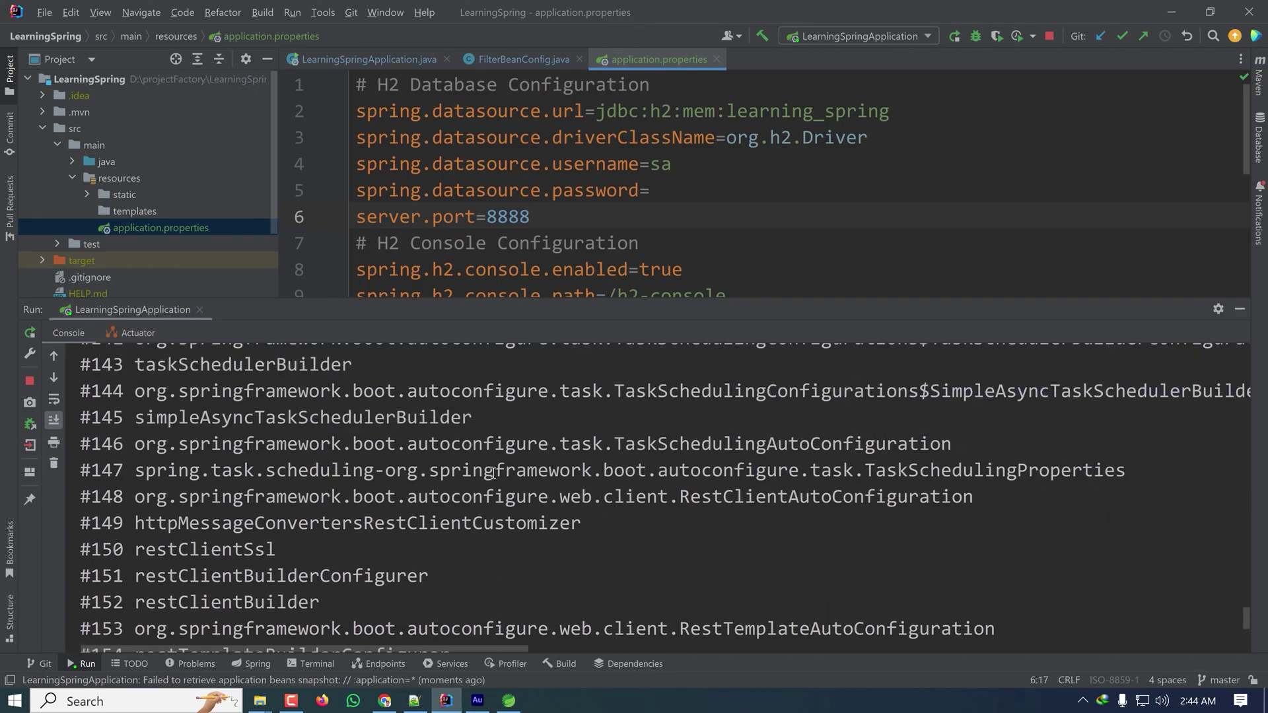
{"action": "scroll", "coordinate": [489, 474], "scroll_direction": "up", "scroll_amount": 8}
{"action": "scroll", "coordinate": [490, 474], "scroll_direction": "up", "scroll_amount": 10}
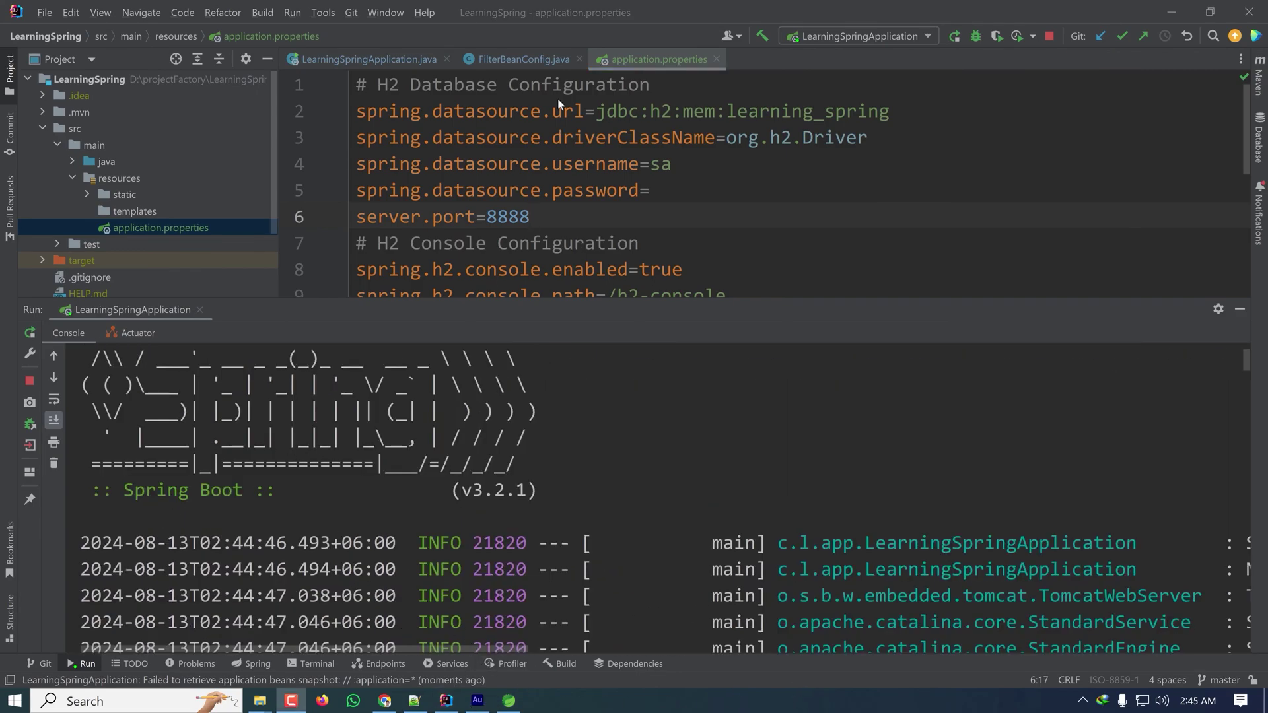
{"action": "left_click", "coordinate": [509, 702]}
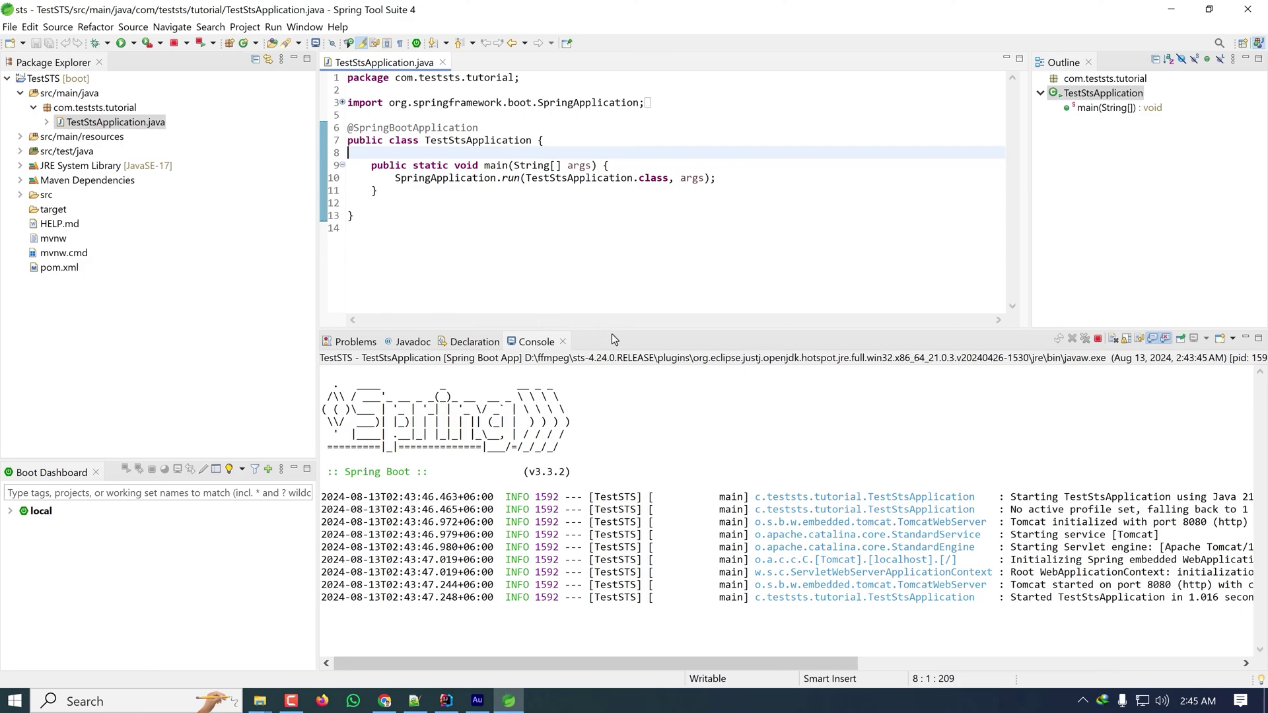
Enlarge the TestStsApplication.java editor over the console and place the caret after the closing brace.
{"action": "left_click_drag", "start_coordinate": [612, 332], "coordinate": [618, 434]}
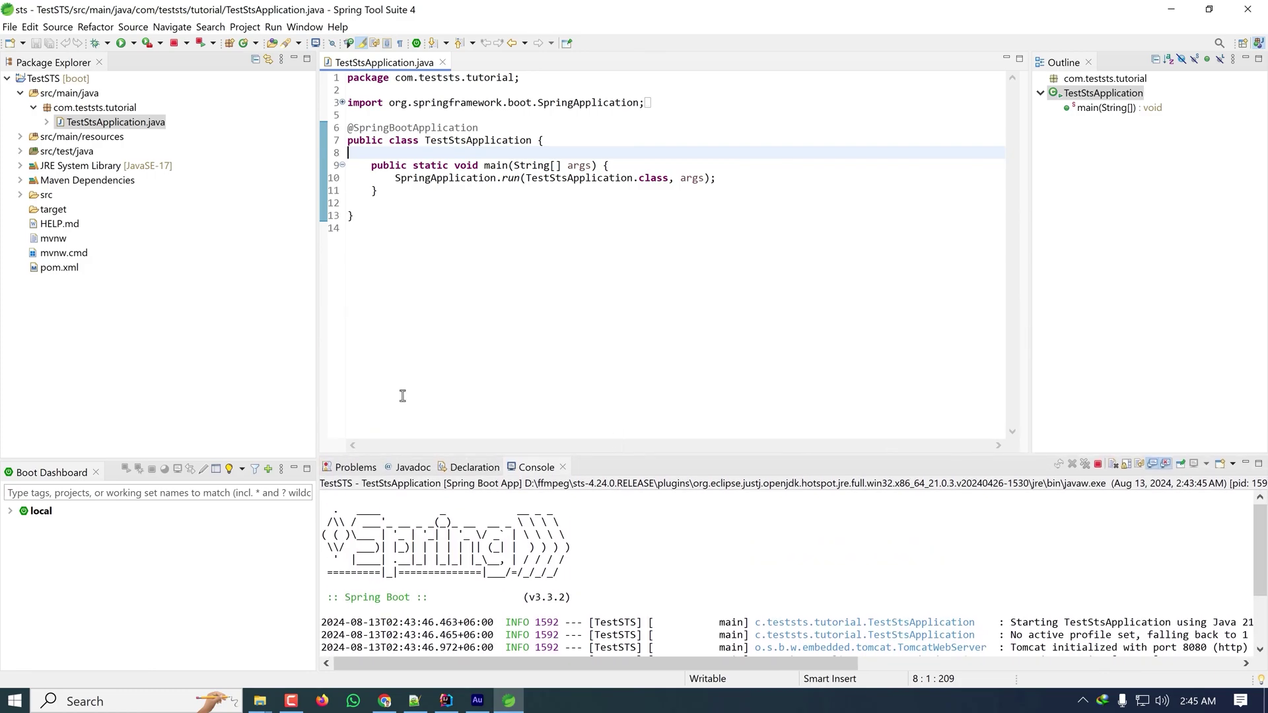
{"action": "left_click", "coordinate": [364, 214]}
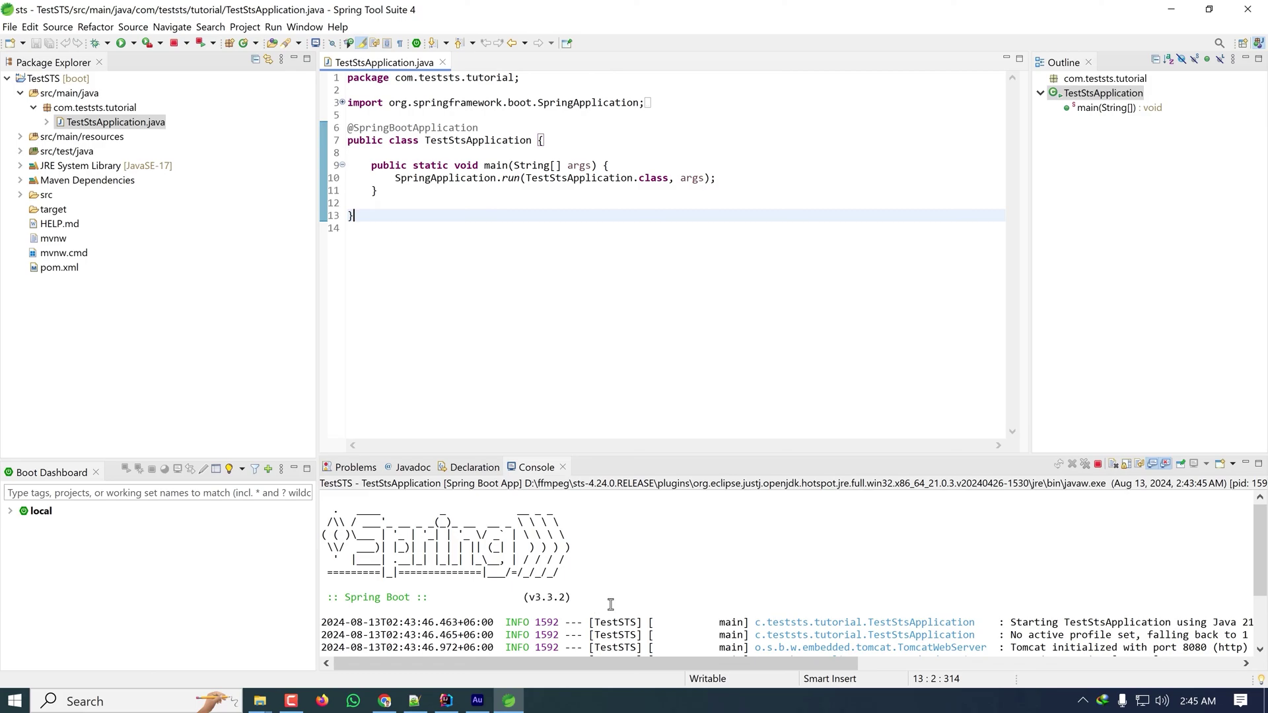
In Chrome, go back to the spring boot ide search, then forward to the Spring Tools page.
{"action": "left_click", "coordinate": [387, 701]}
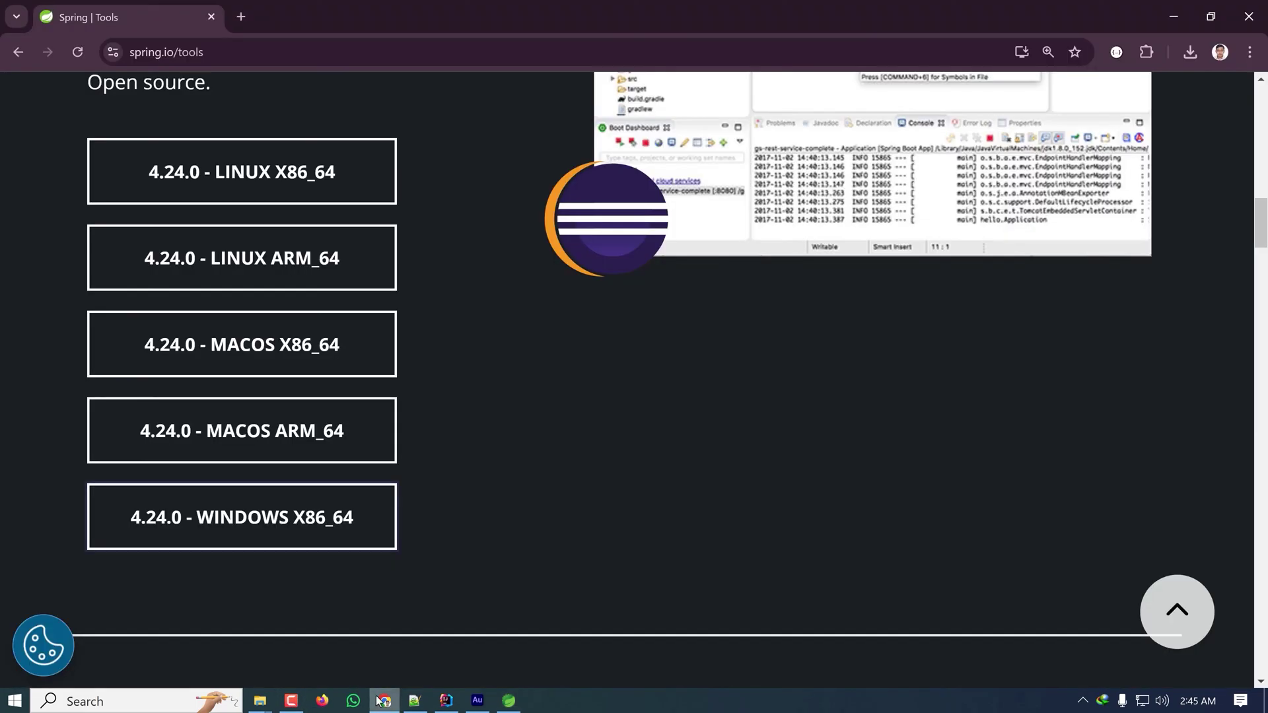
{"action": "left_click", "coordinate": [14, 52]}
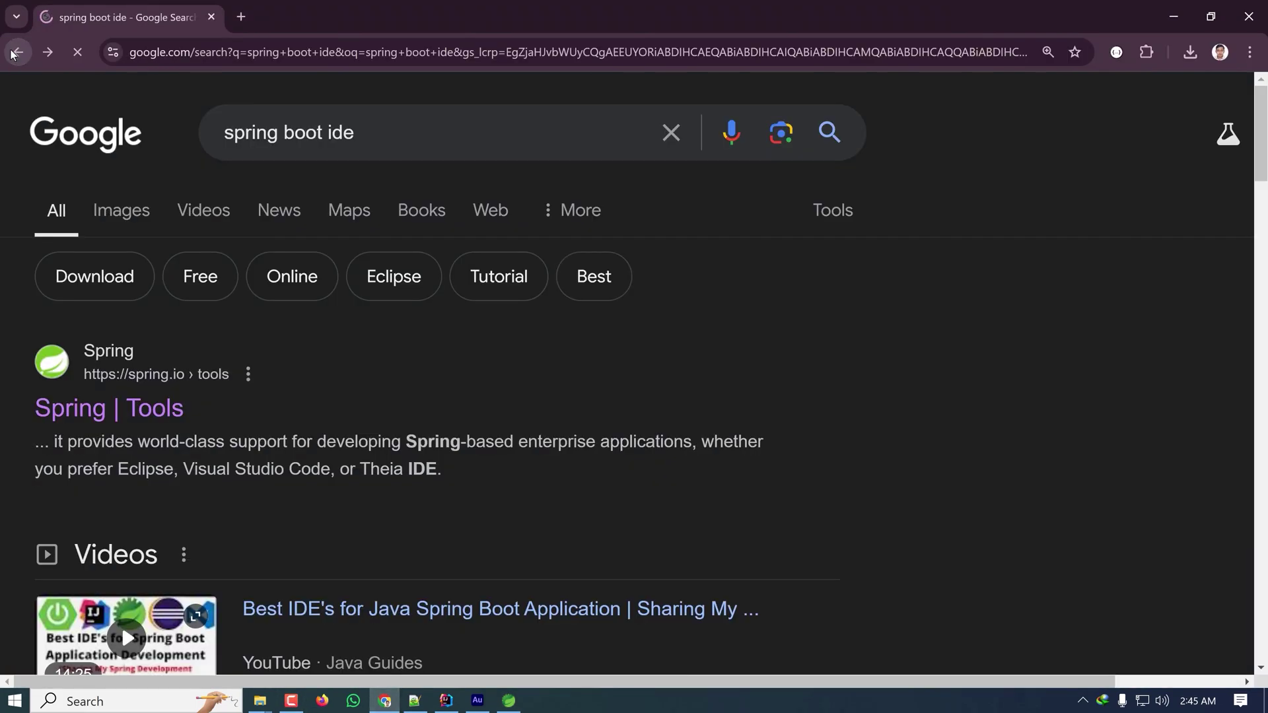
{"action": "left_click", "coordinate": [47, 53]}
{"action": "scroll", "coordinate": [465, 379], "scroll_direction": "up", "scroll_amount": 5}
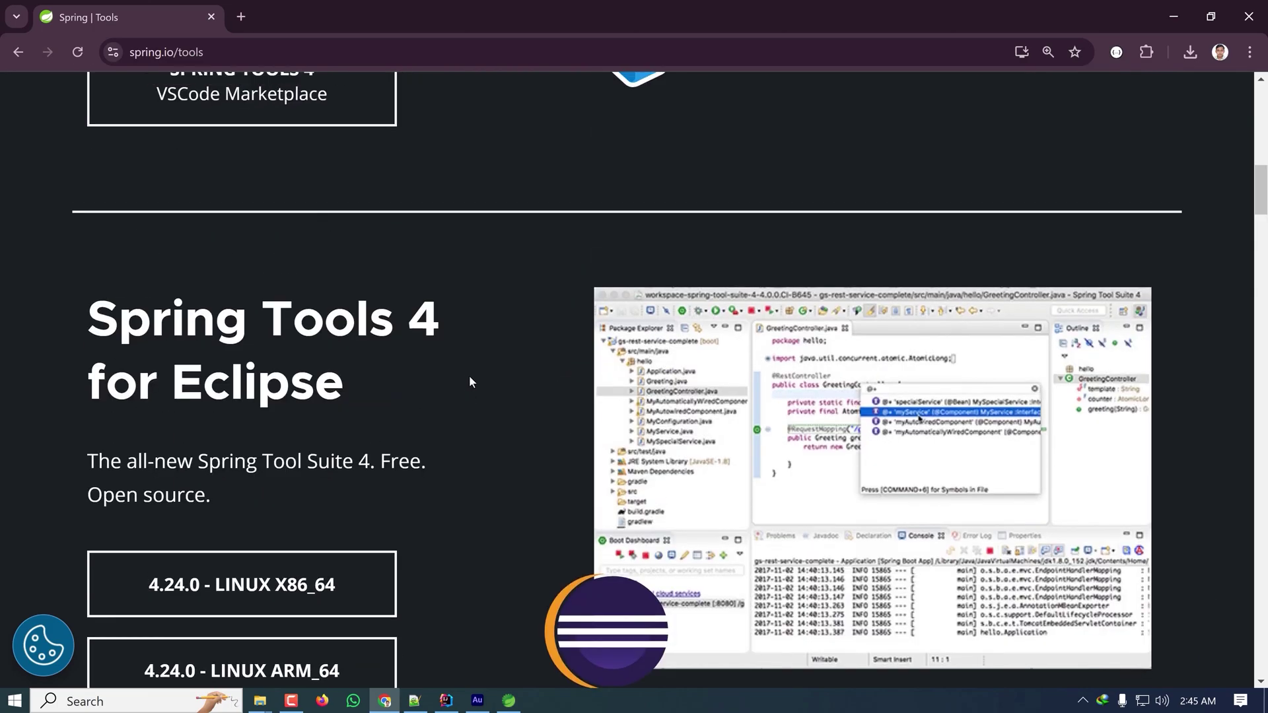
{"action": "scroll", "coordinate": [469, 376], "scroll_direction": "up", "scroll_amount": 5}
{"action": "scroll", "coordinate": [474, 314], "scroll_direction": "down", "scroll_amount": 5}
{"action": "scroll", "coordinate": [483, 318], "scroll_direction": "down", "scroll_amount": 5}
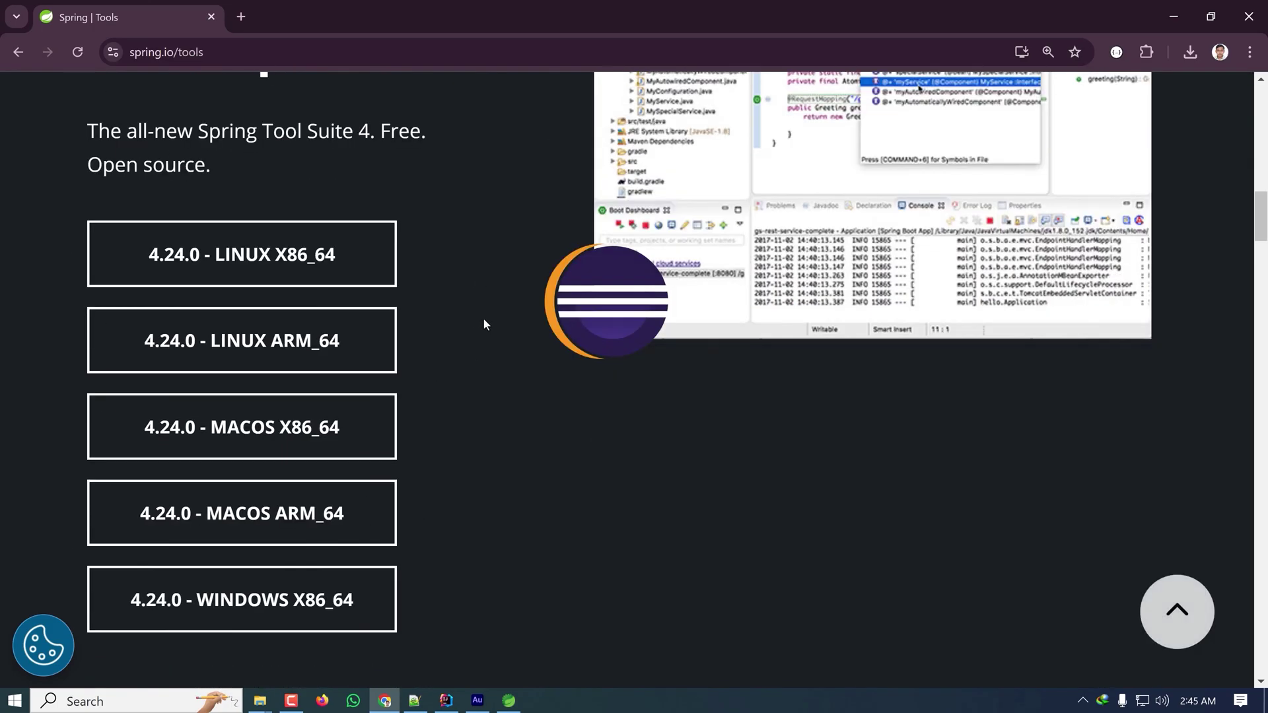
{"action": "scroll", "coordinate": [489, 325], "scroll_direction": "down", "scroll_amount": 4}
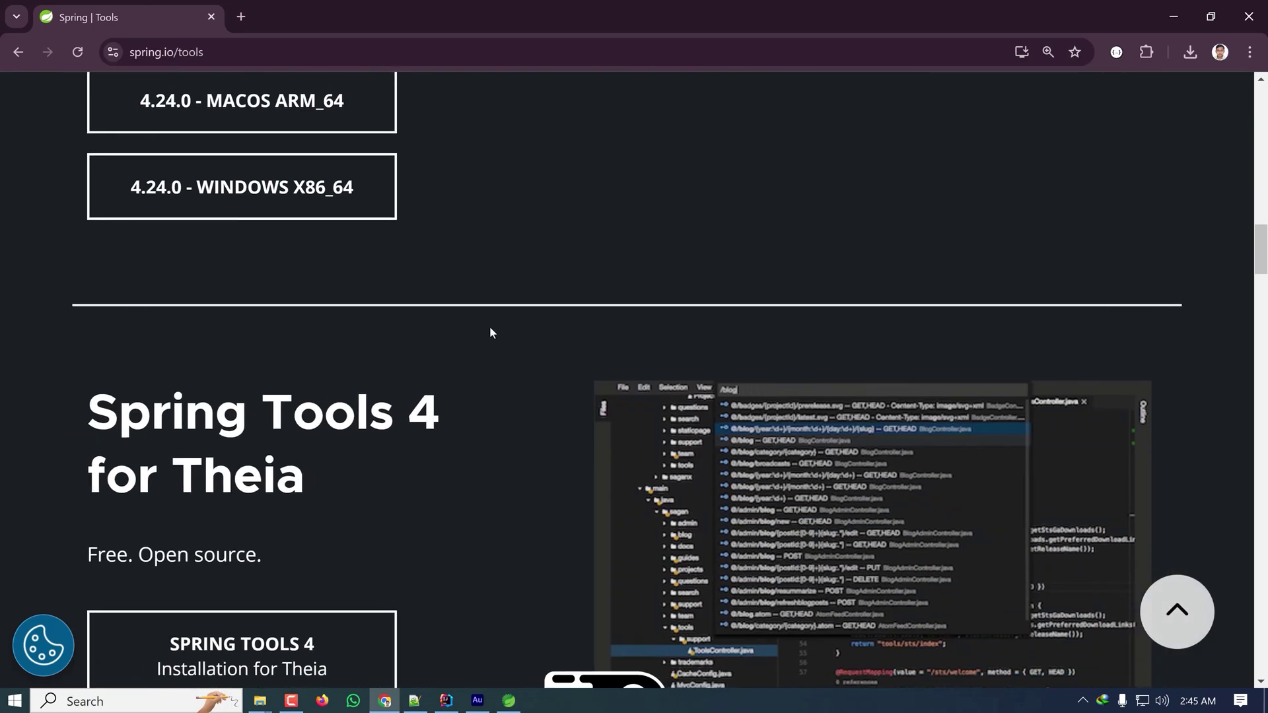
{"action": "left_click", "coordinate": [508, 702]}
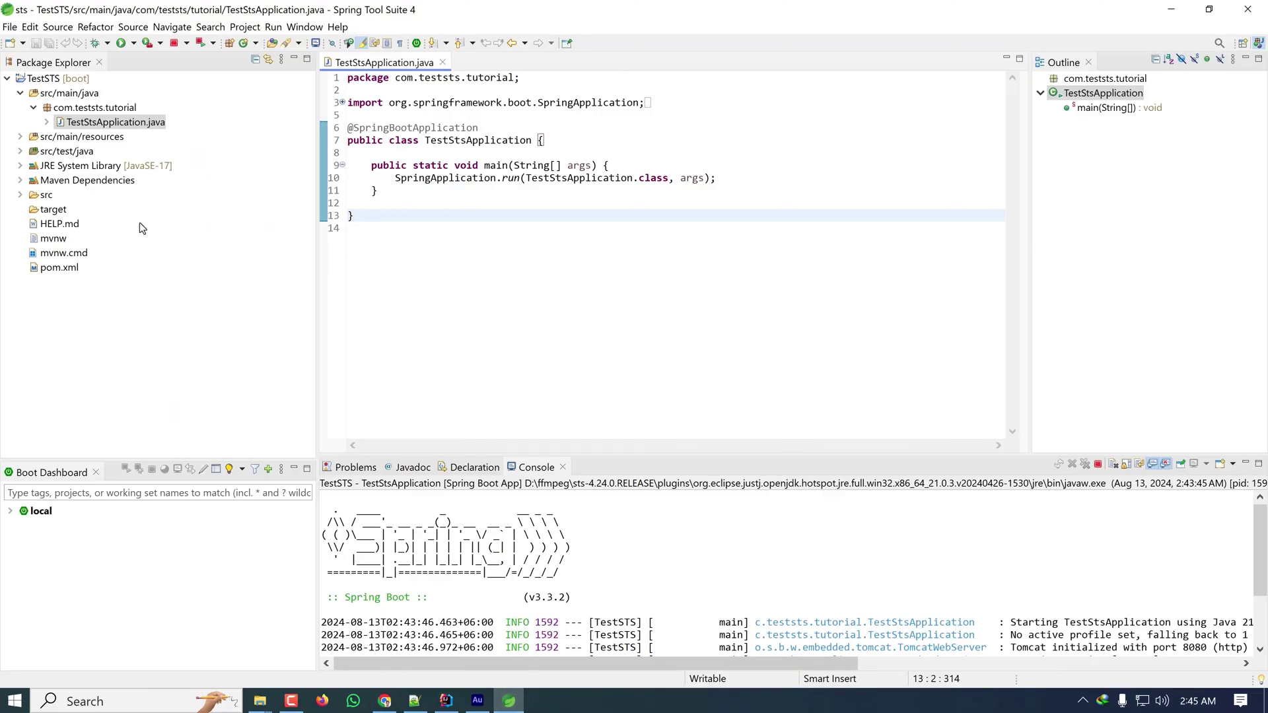